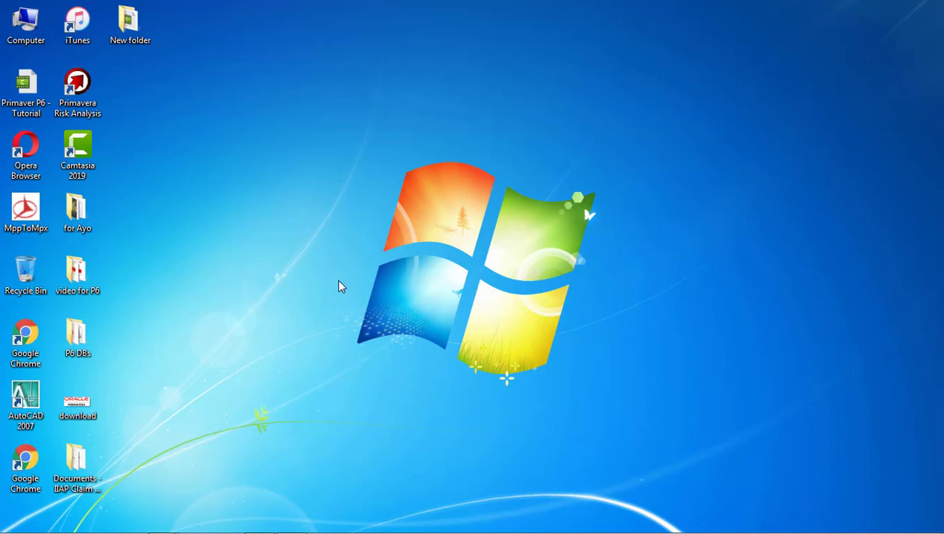
Launch P6 Professional 17 from the Oracle - Primavera P6 folder and sign in with the account password
mouse_move(33, 528)
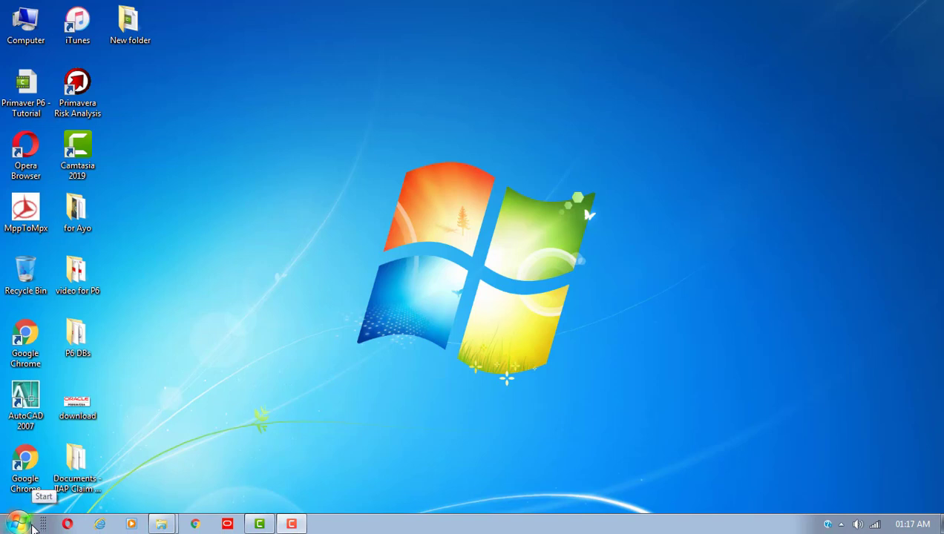
left_click(22, 524)
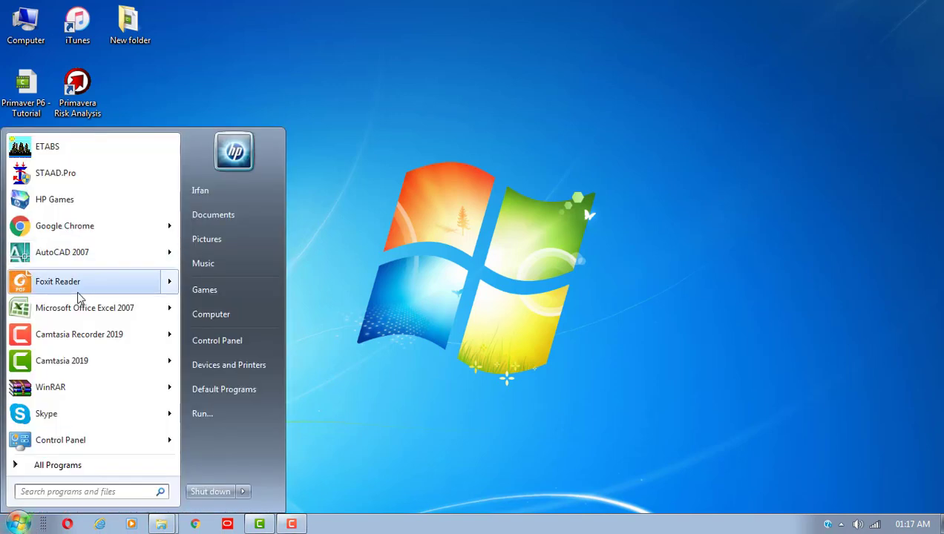
left_click(42, 464)
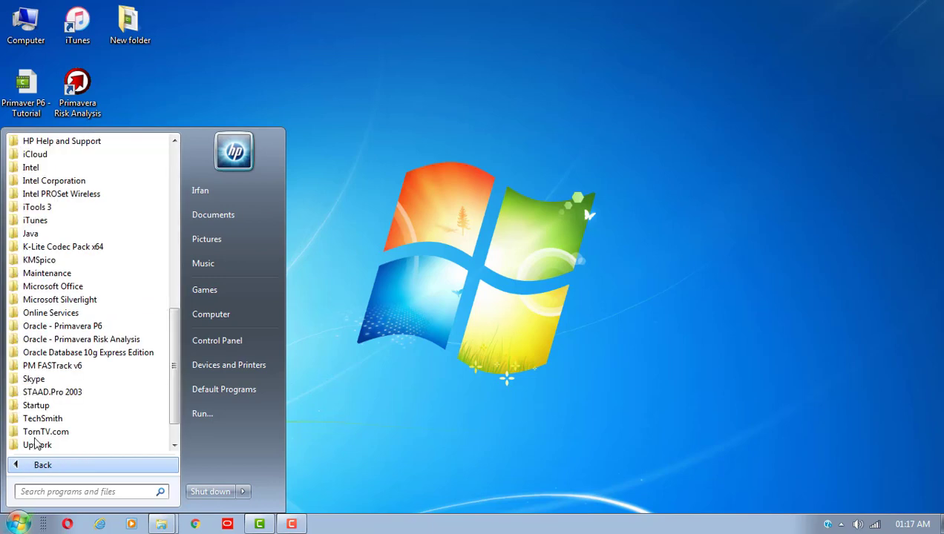
left_click(81, 328)
left_click(74, 339)
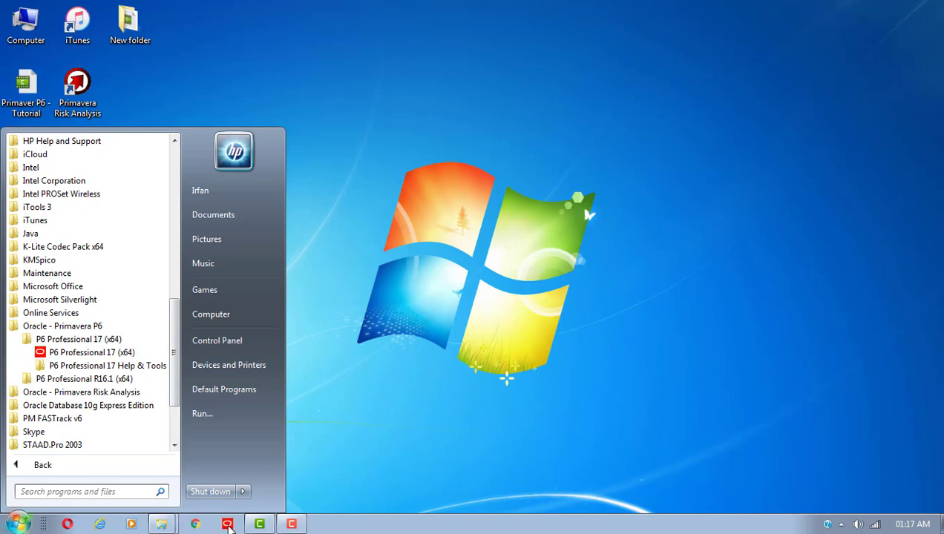
left_click(228, 526)
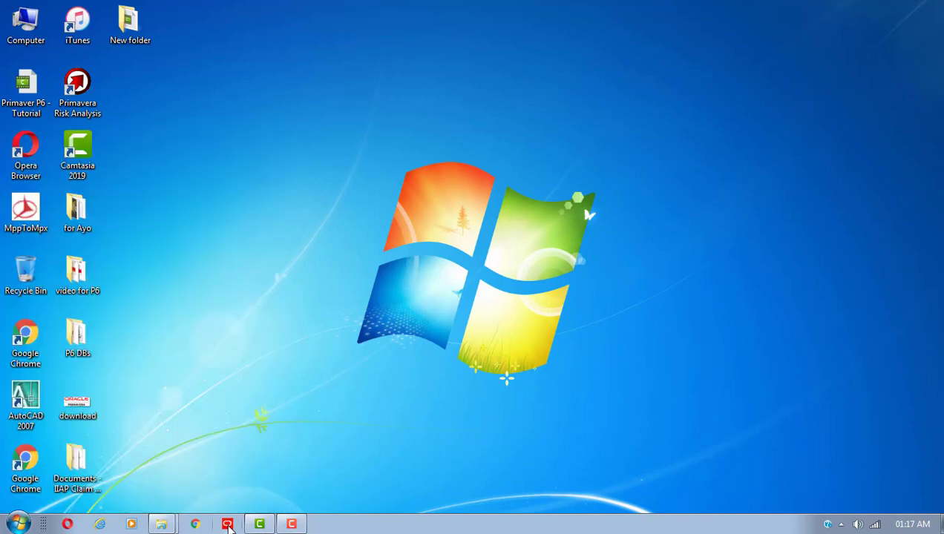
left_click(227, 526)
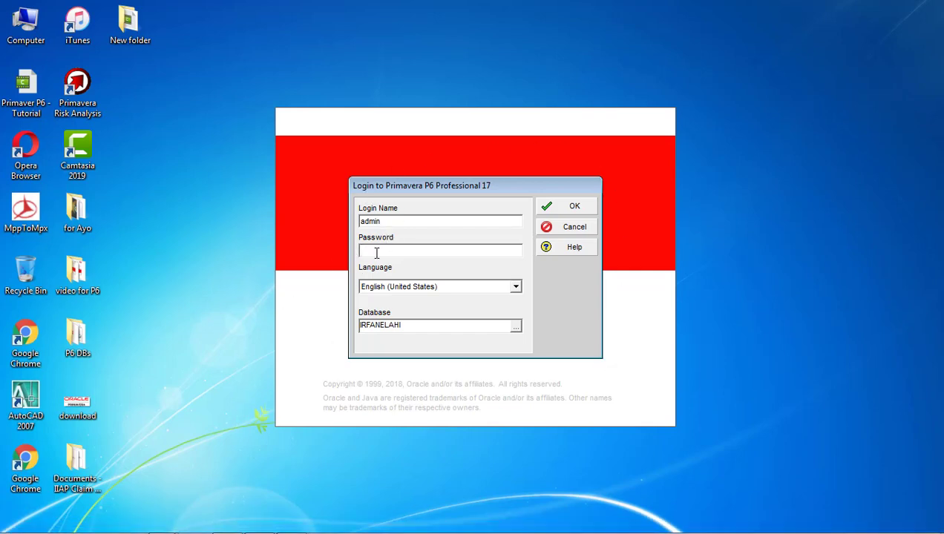
type("admin")
left_click(561, 211)
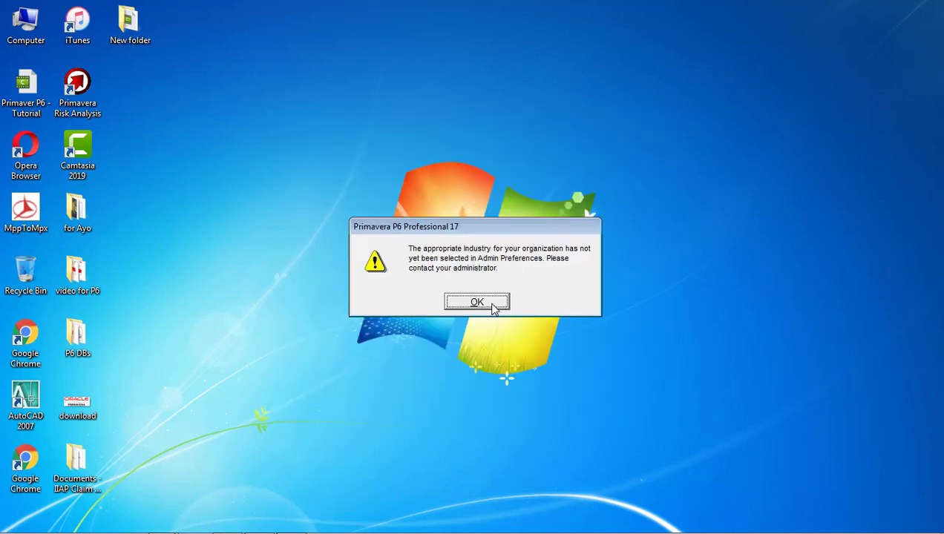
Dismiss the unset-industry warning and shift the Gantt timeline slightly later
left_click(492, 304)
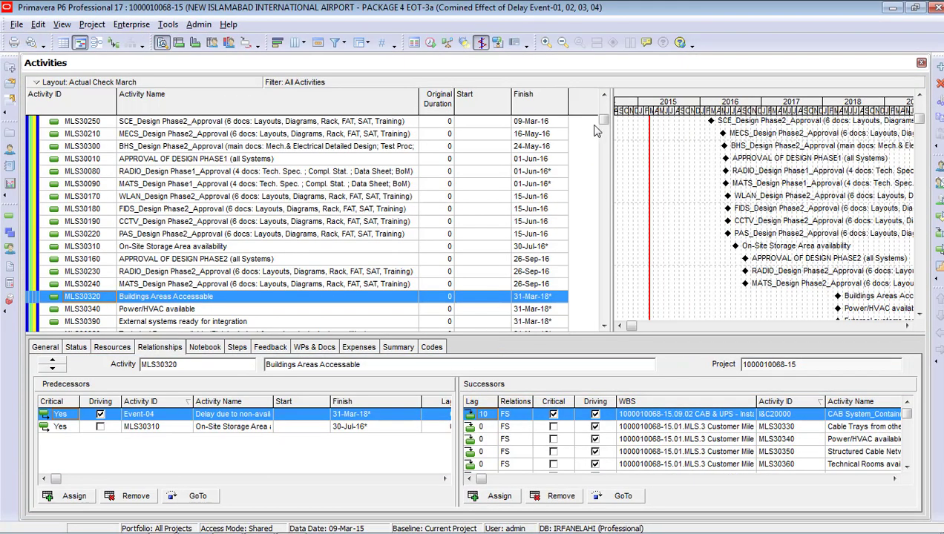
left_click_drag(604, 120, 606, 105)
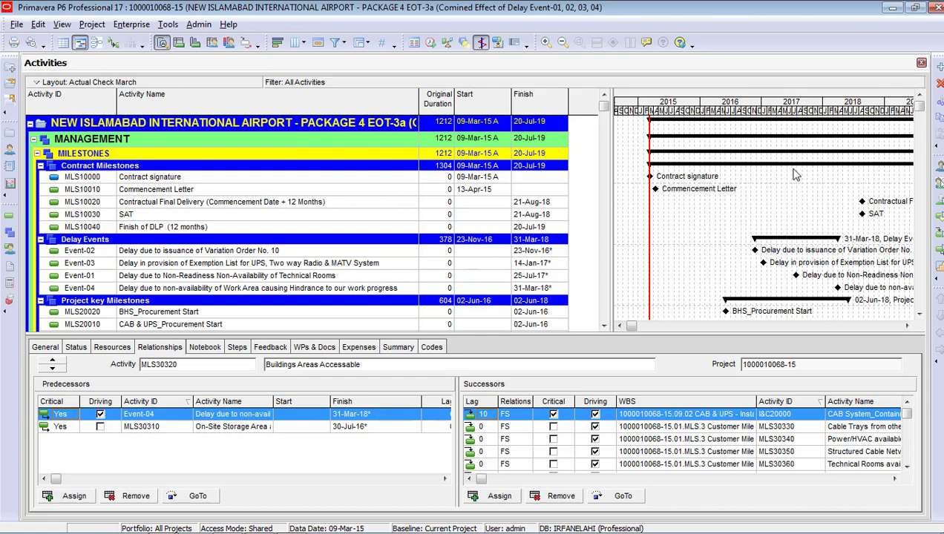
left_click_drag(774, 106, 673, 138)
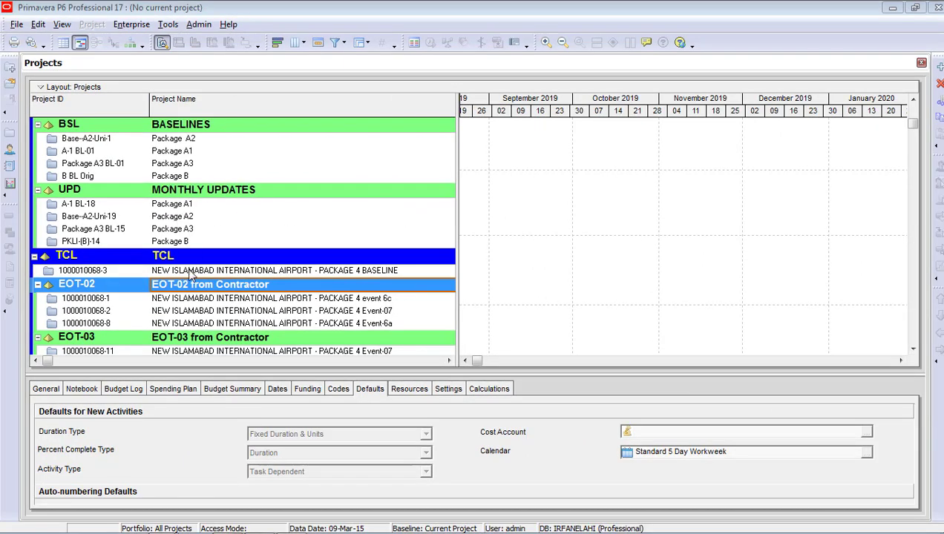
left_click(205, 300)
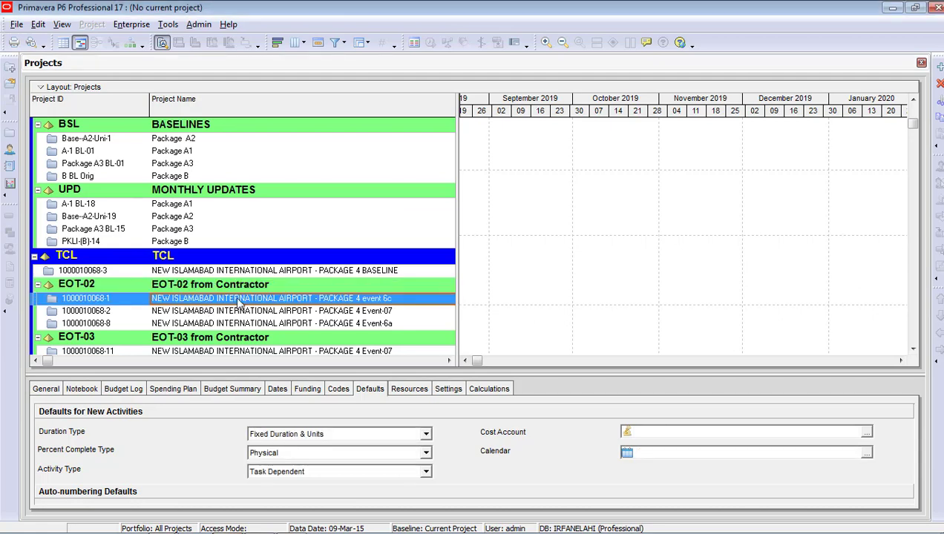
right_click(239, 303)
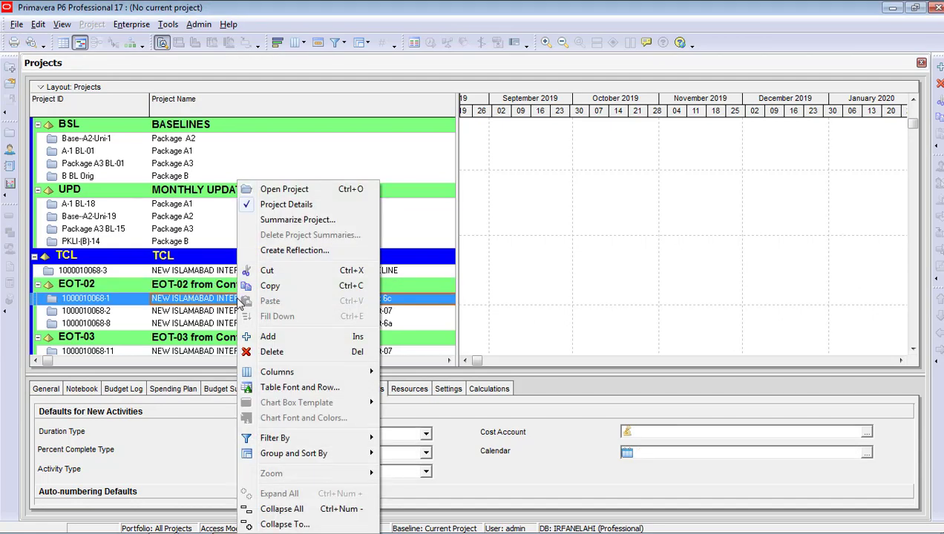
left_click(282, 191)
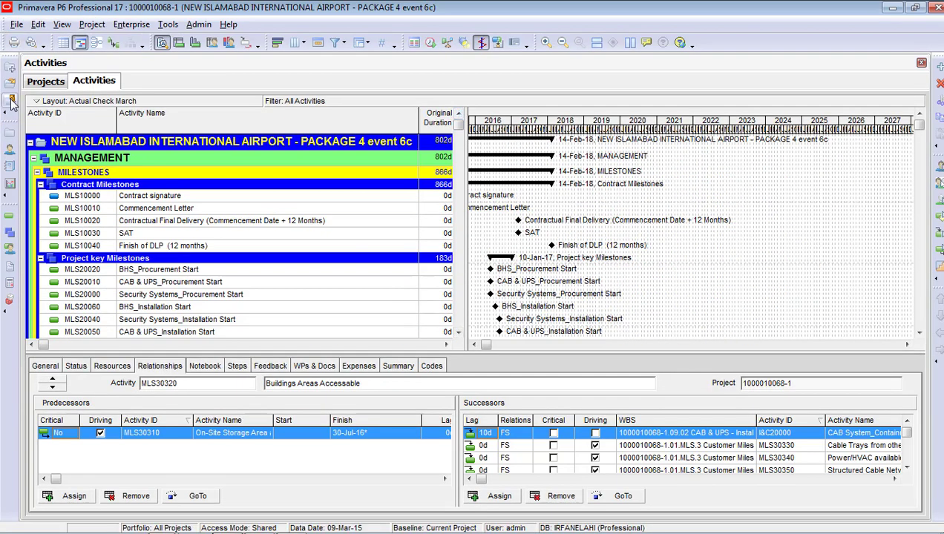
Open the Base-A2-Uni-1 baseline and widen its activity table to show Start and Finish
left_click(16, 24)
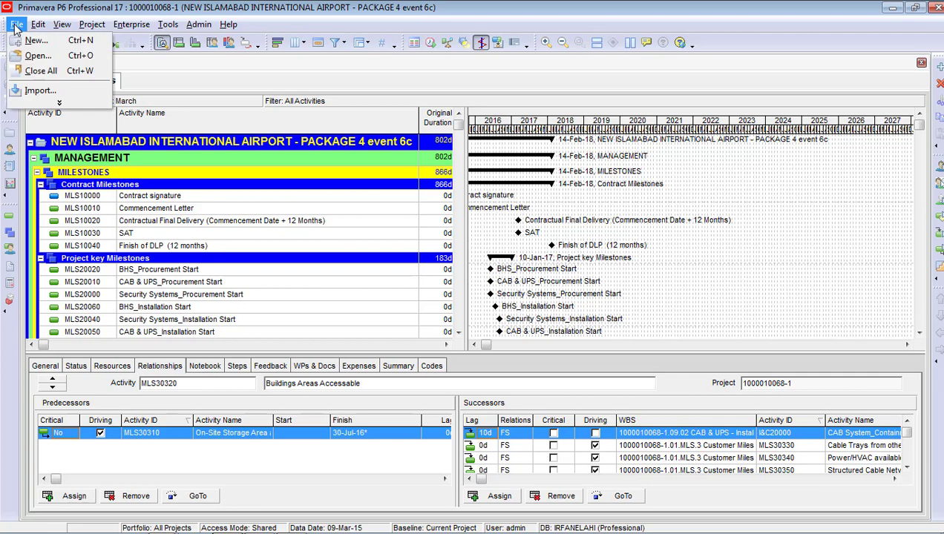
left_click(37, 55)
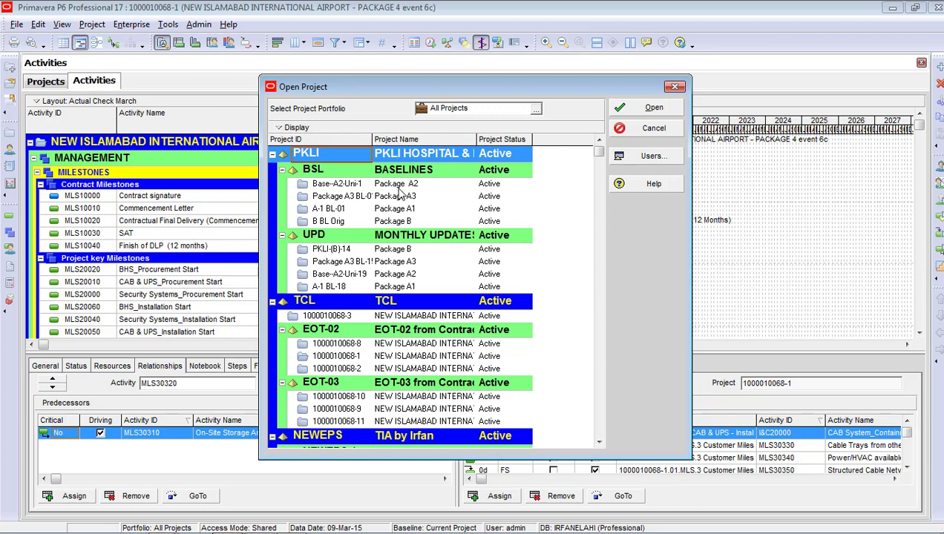
left_click(400, 186)
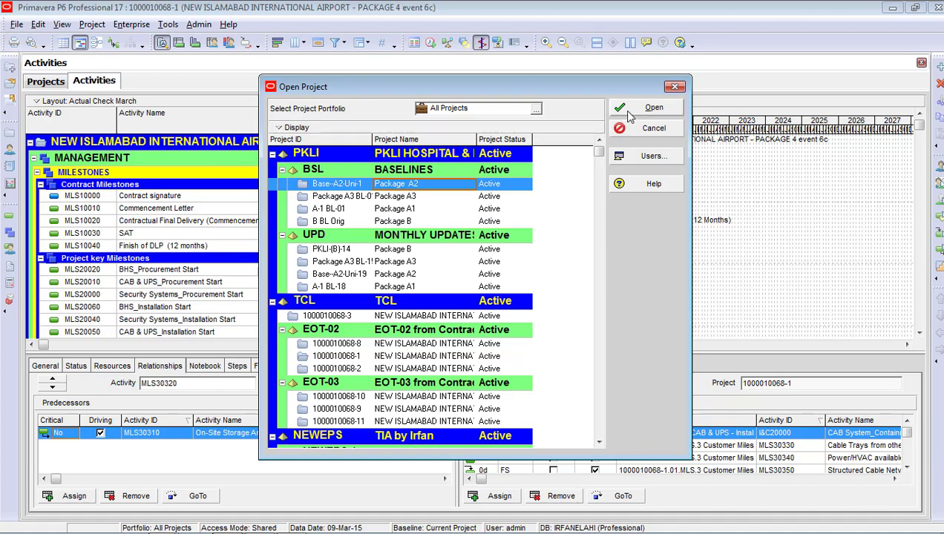
left_click(630, 115)
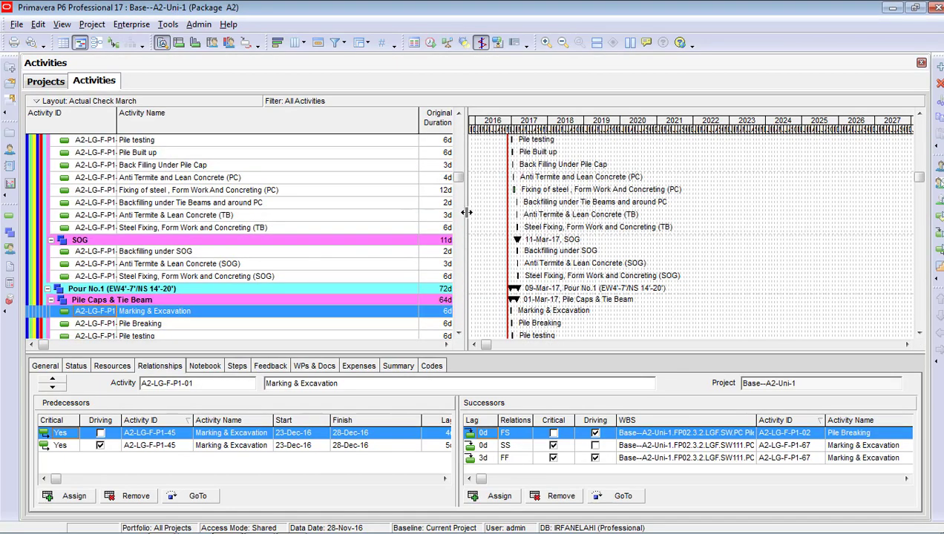
left_click_drag(466, 213, 616, 123)
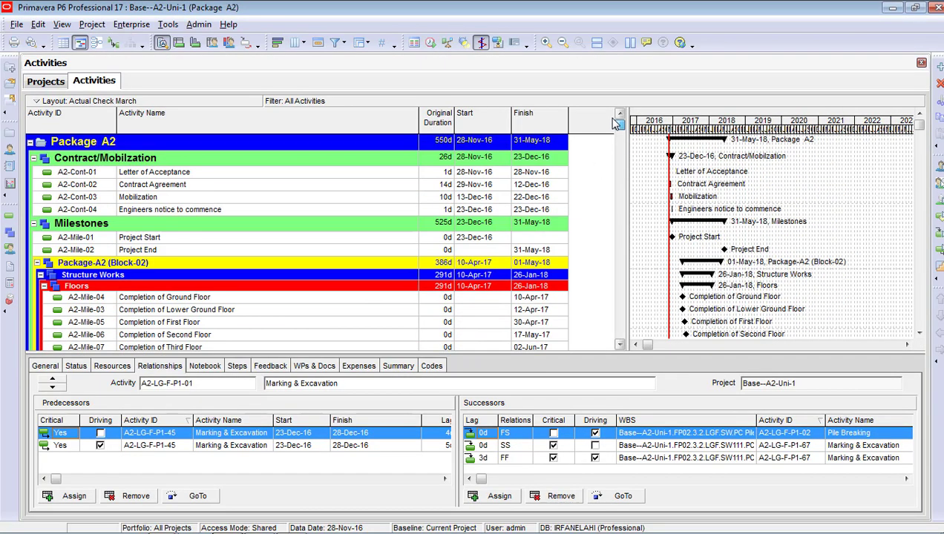
Close all open projects, confirming with Yes
left_click(17, 25)
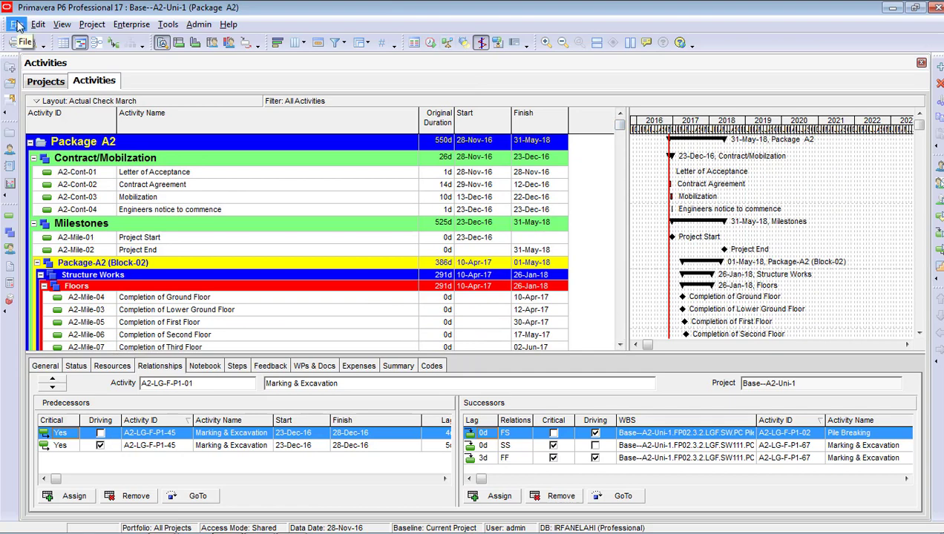
left_click(18, 25)
left_click(41, 71)
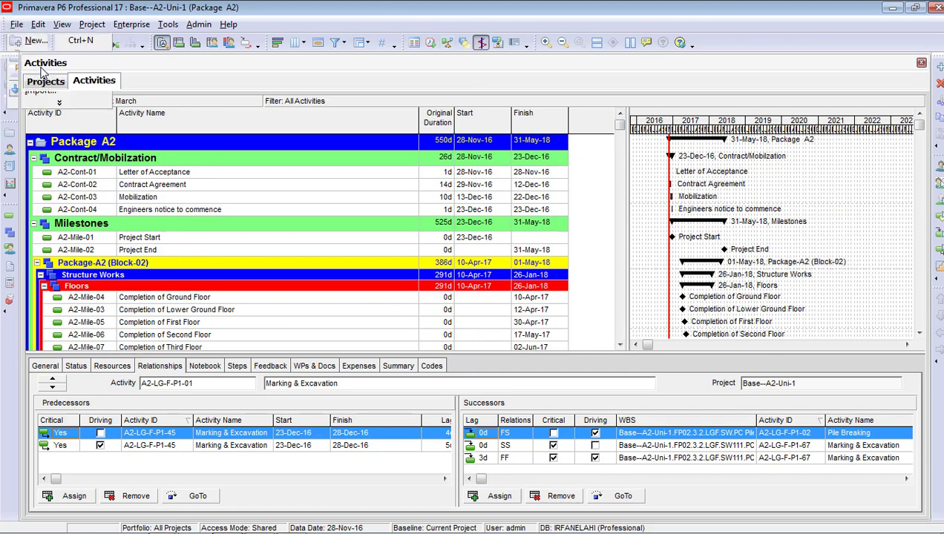
left_click(442, 299)
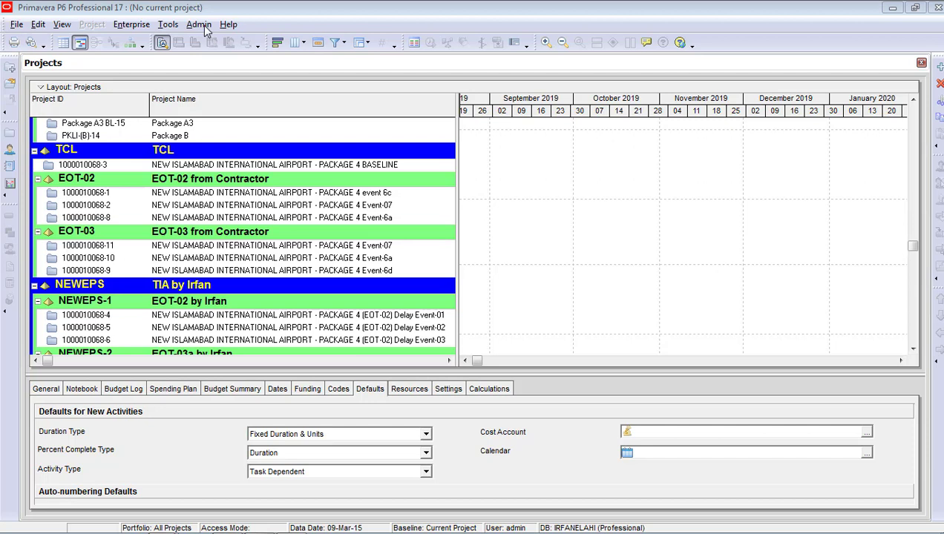
Show Admin Preferences at Time Periods: 10.0 hours/day, 60.0/week, 260.0/month, 3120.0/year
left_click(202, 25)
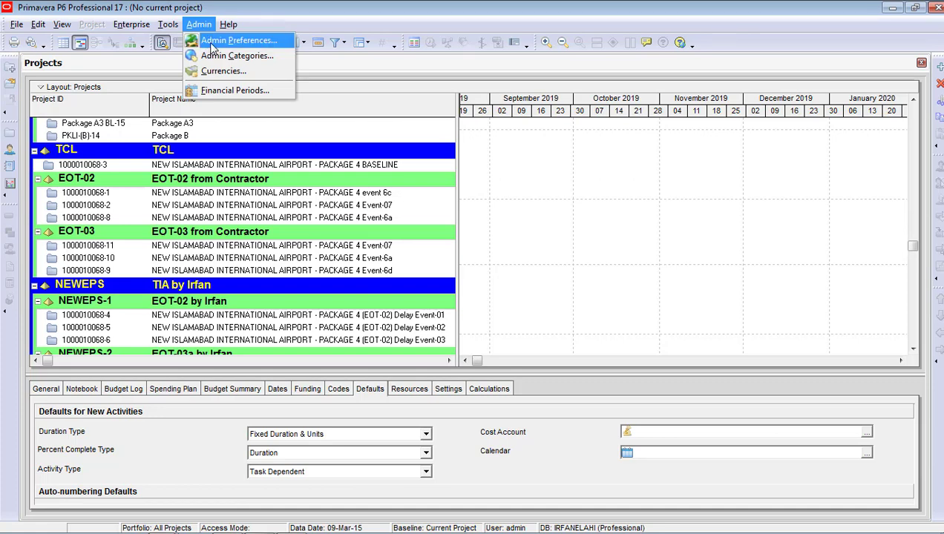
left_click(213, 44)
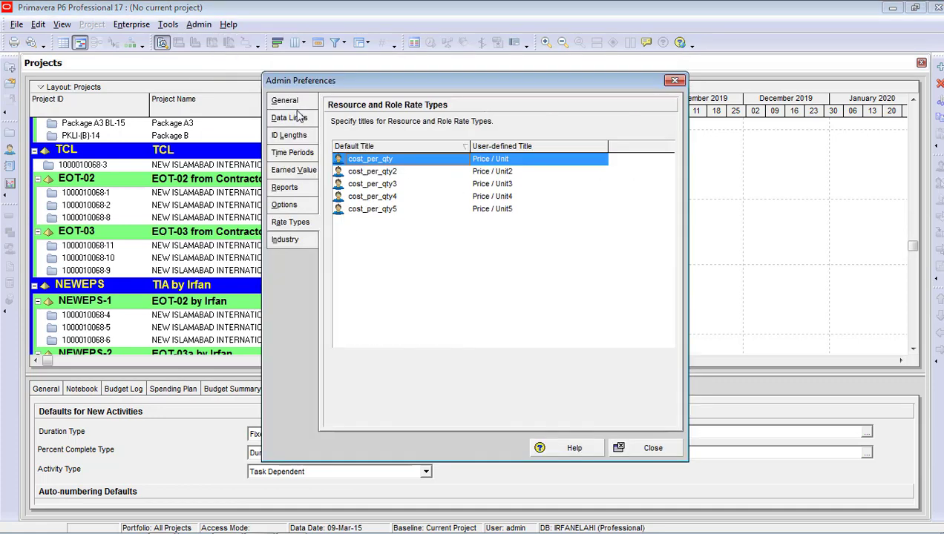
left_click(294, 153)
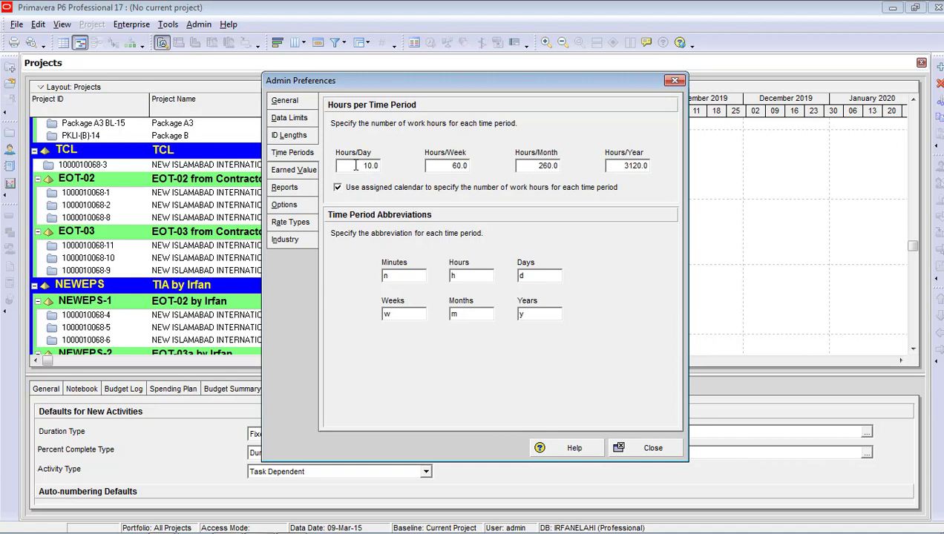
Review the 10.0, 60.0, 260.0 and 3120.0 hours per day, week, month, year, leaving them unchanged
left_click(356, 166)
left_click_drag(359, 166, 343, 168)
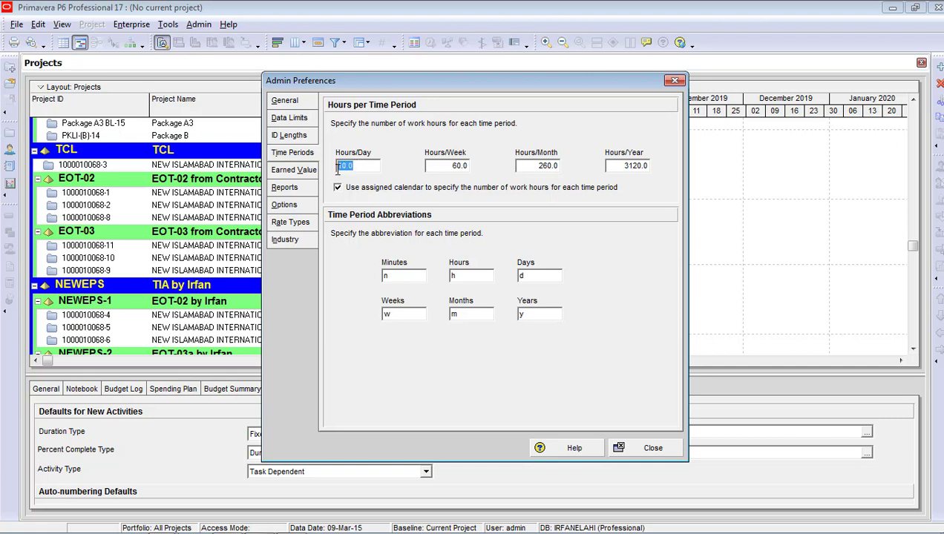
left_click(445, 166)
left_click_drag(446, 166, 407, 171)
left_click_drag(541, 166, 509, 165)
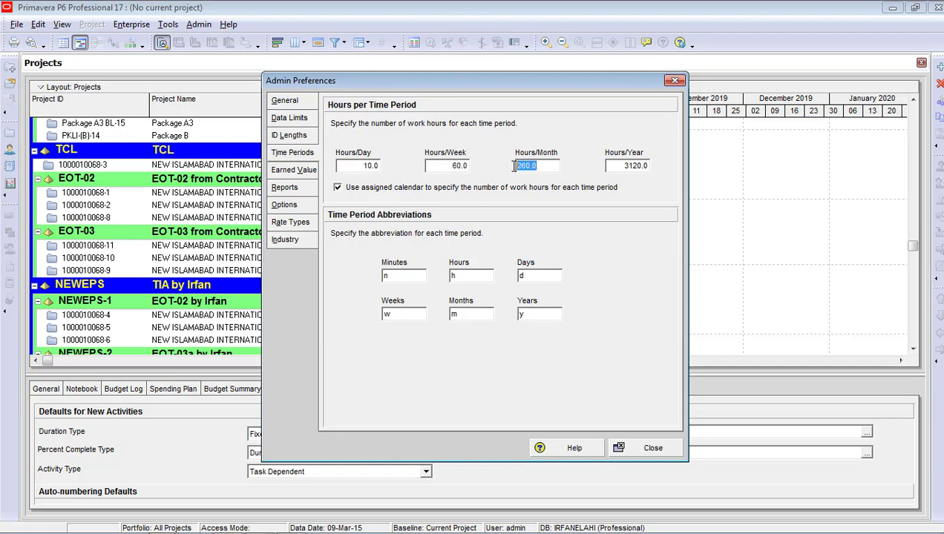
left_click(638, 165)
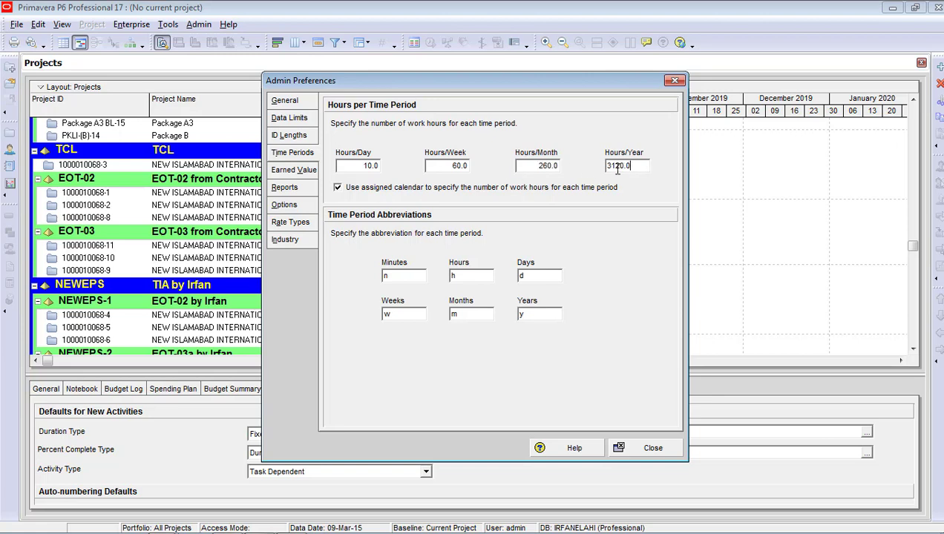
left_click_drag(639, 167, 604, 170)
Keep the assigned-calendar work-hours option enabled and move to the General preferences
left_click(339, 189)
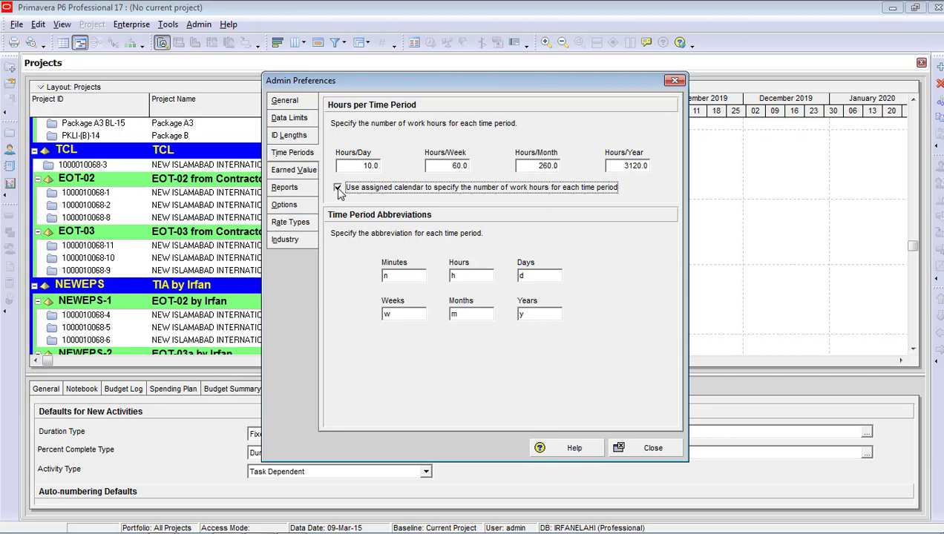
left_click(338, 188)
left_click(366, 166)
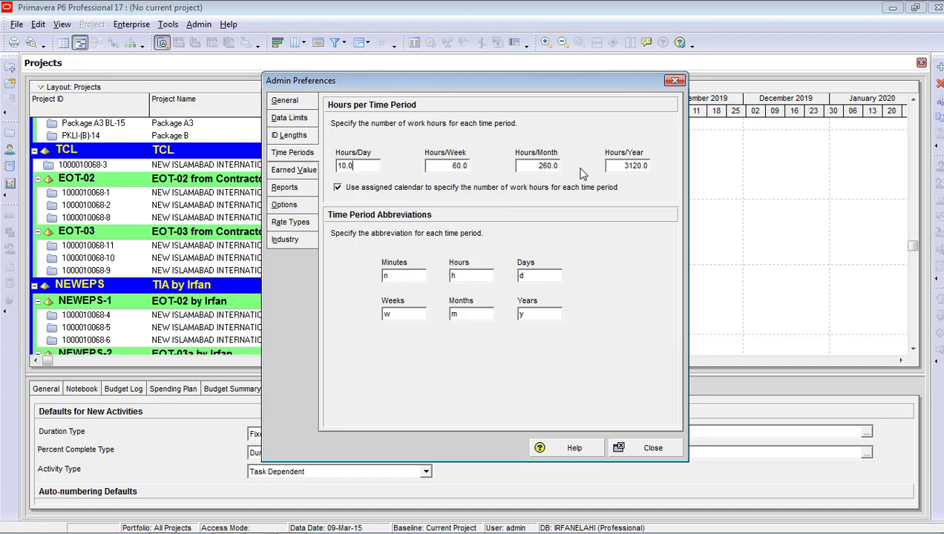
left_click(298, 105)
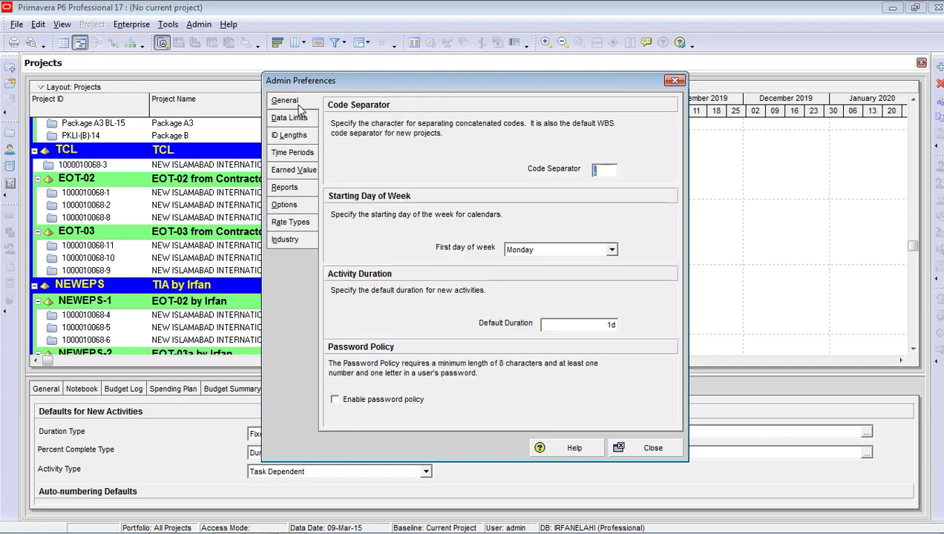
Keep Monday as the first day of the week, then view the Data Limits tree levels
left_click(550, 252)
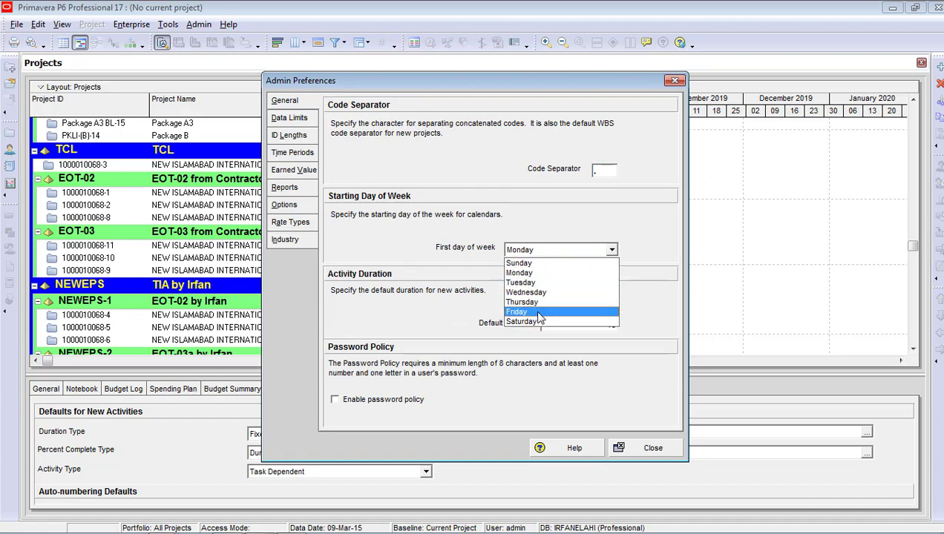
left_click(557, 225)
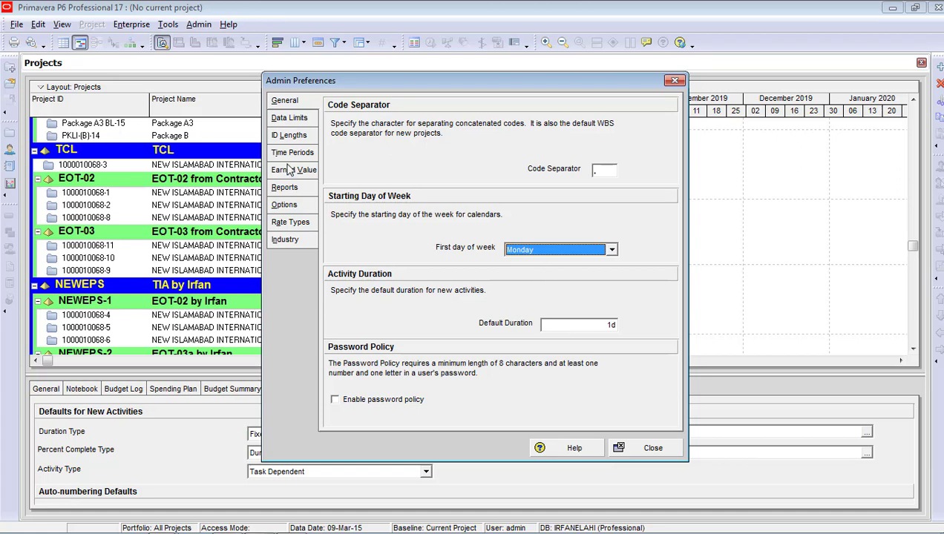
left_click(290, 120)
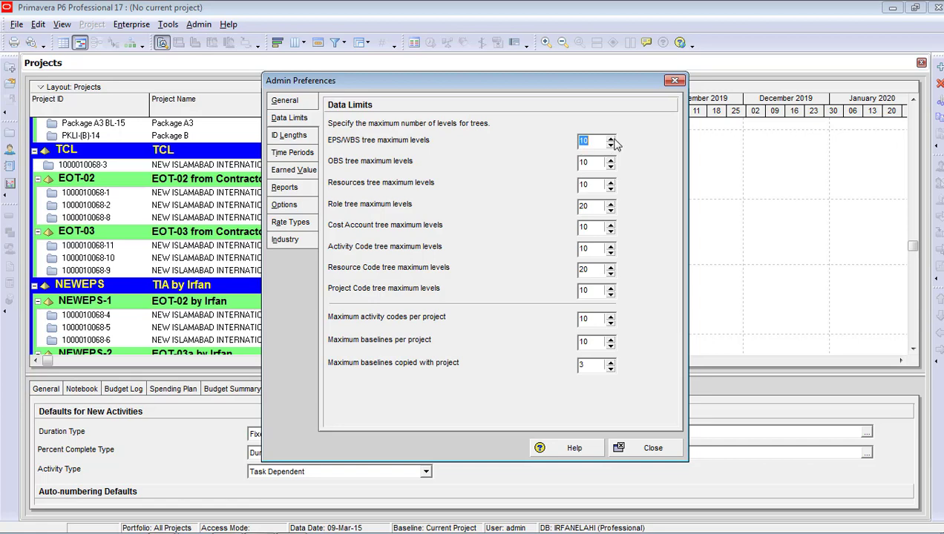
Try raising the EPS/WBS tree maximum levels to 13, then set it back to 10
left_click(610, 140)
double_click(610, 140)
left_click(610, 146)
left_click(609, 146)
left_click(610, 145)
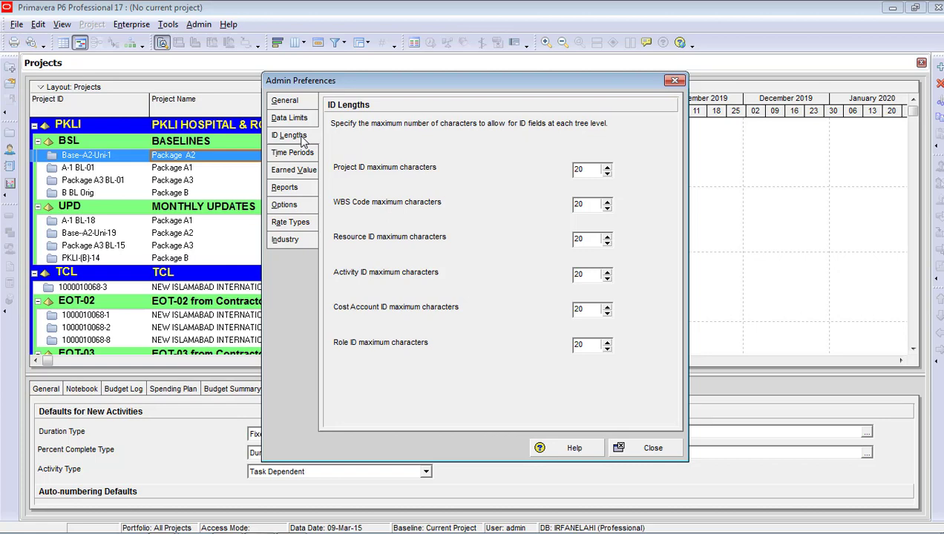
Nudge the Project ID length spinner, then close Admin Preferences
left_click(607, 170)
left_click(647, 448)
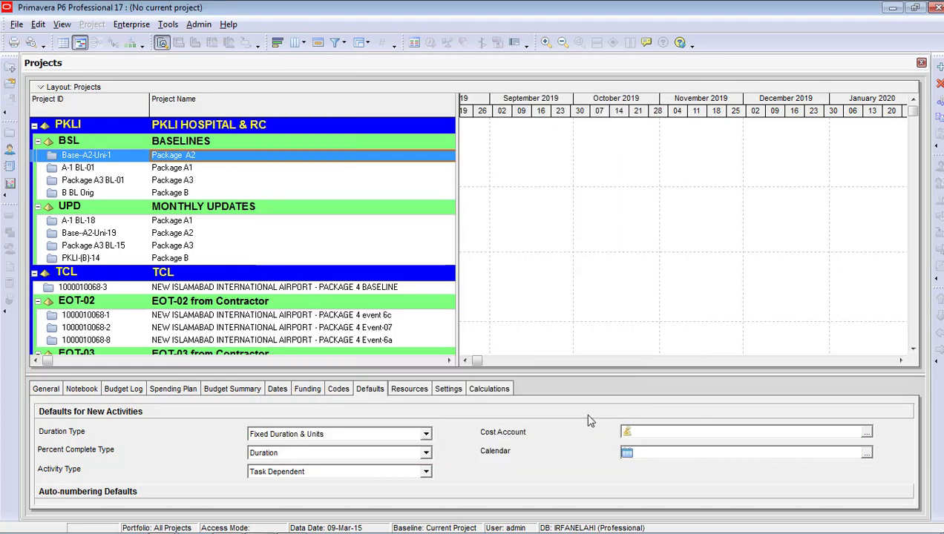
Open User Preferences at the Time Units settings
left_click(38, 24)
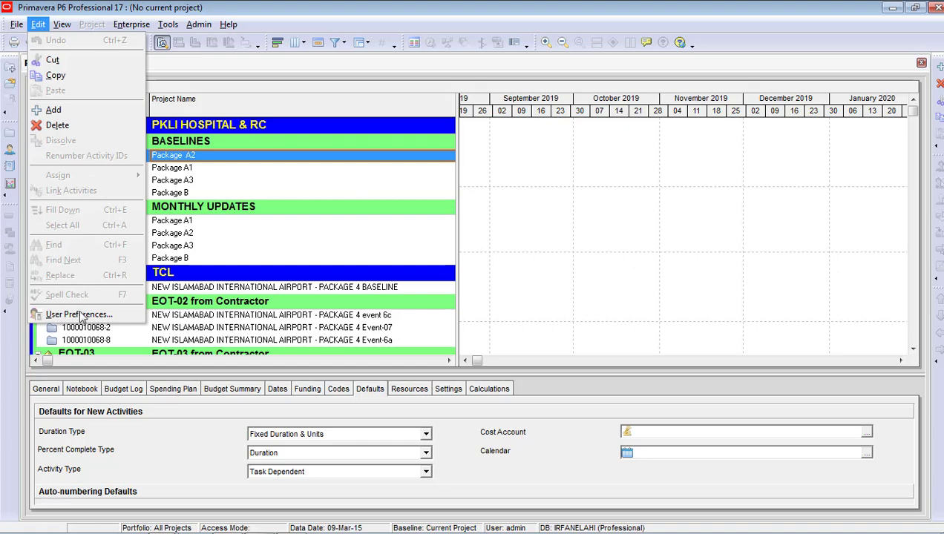
left_click(79, 314)
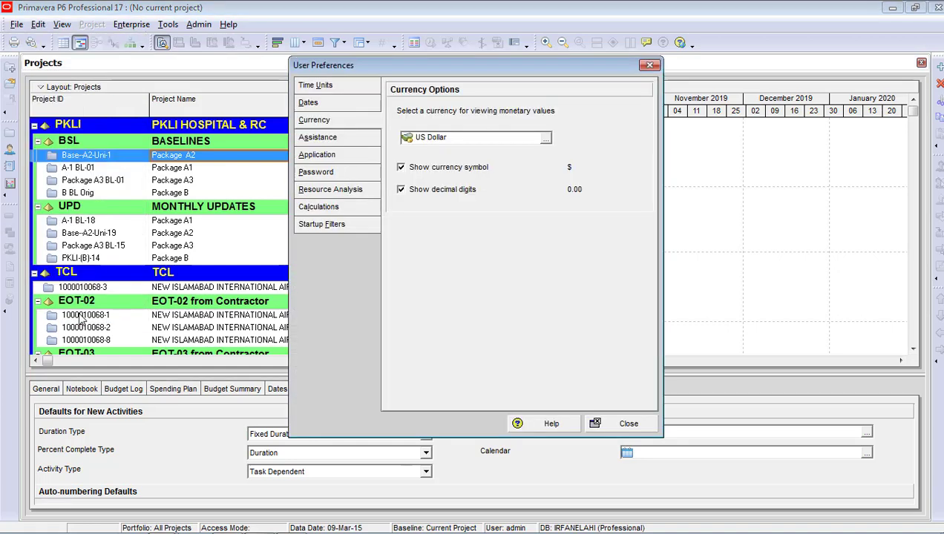
left_click(334, 89)
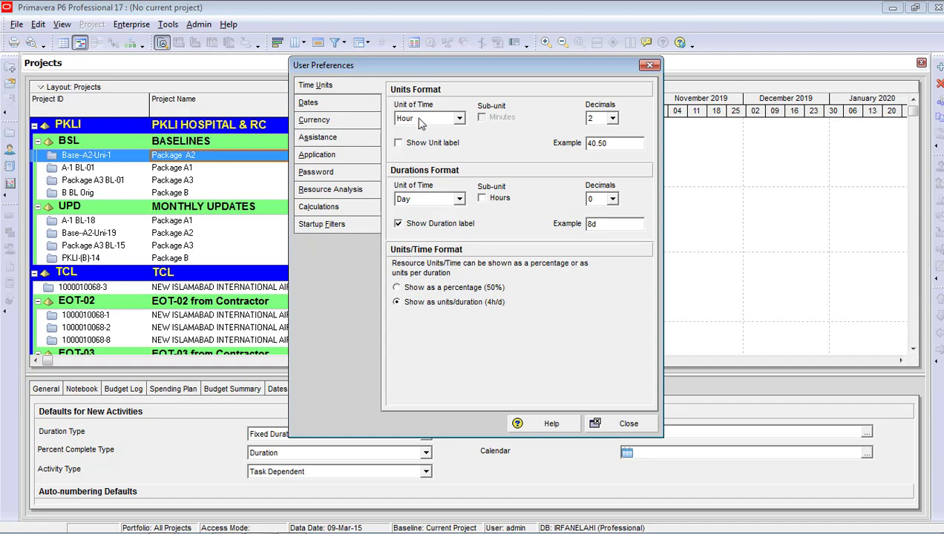
Keep units of time in Hour with 2 decimal places, as in the 40.50 example
left_click(421, 121)
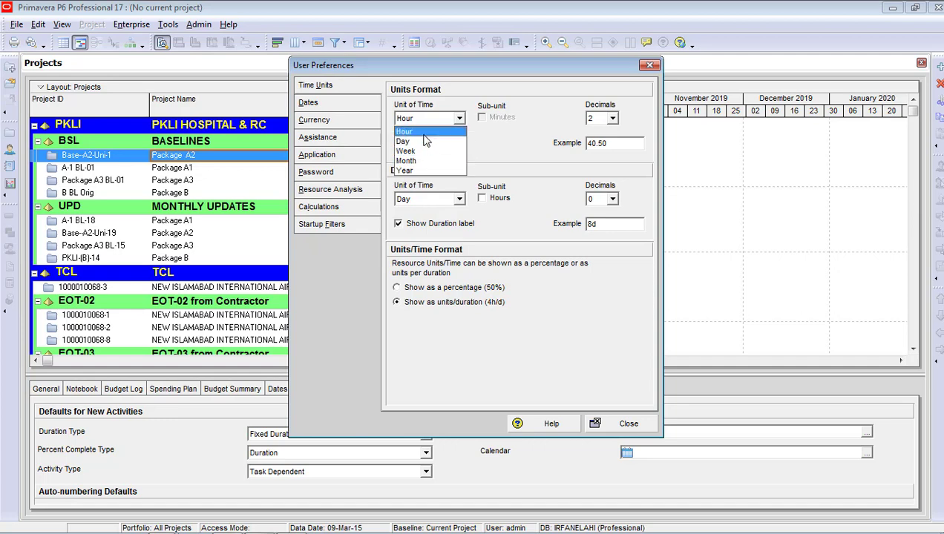
left_click(424, 135)
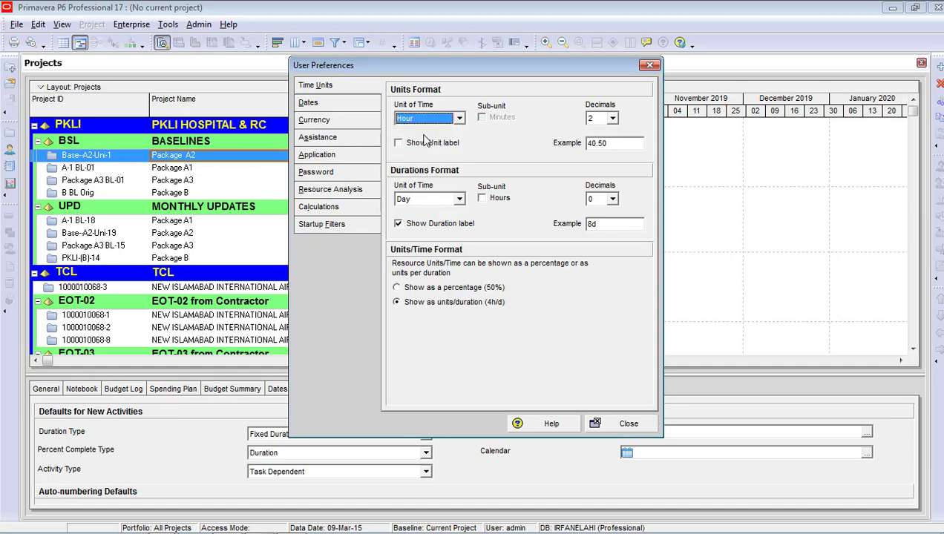
left_click(613, 120)
left_click(613, 120)
left_click(613, 121)
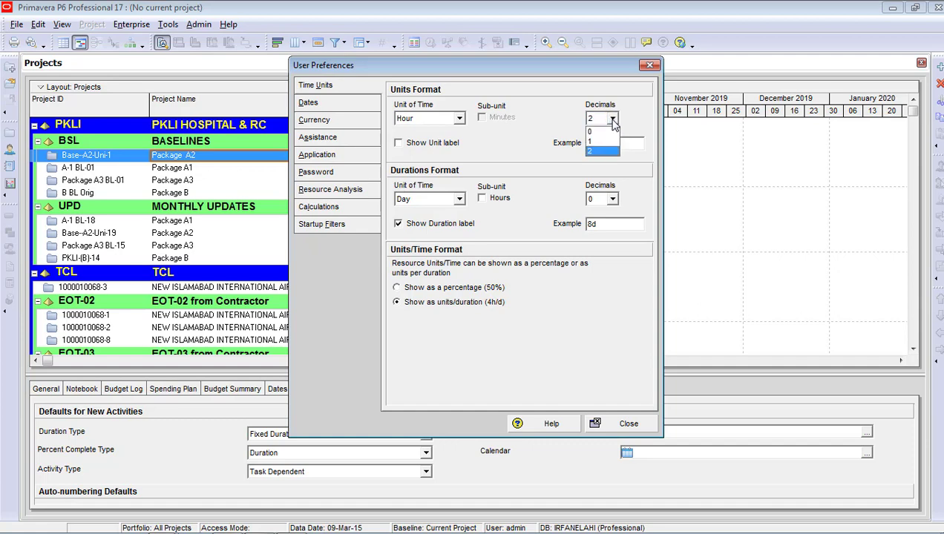
left_click(605, 152)
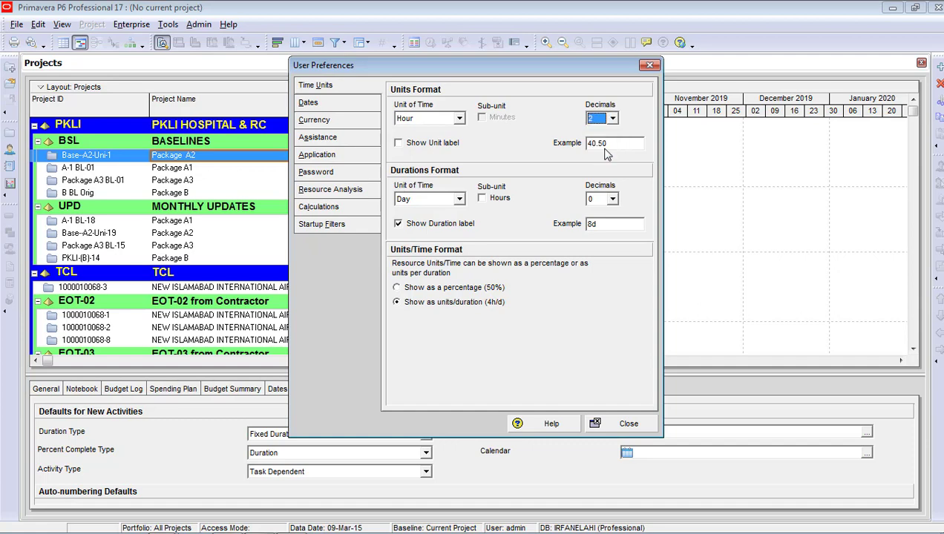
left_click_drag(612, 143, 589, 144)
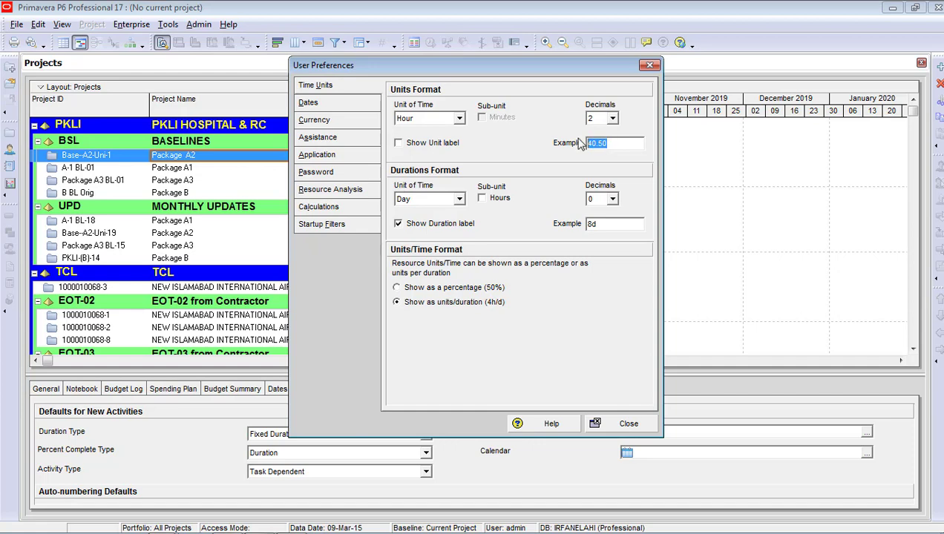
Turn on Show Unit label so unit values display like 40.50h
left_click(433, 148)
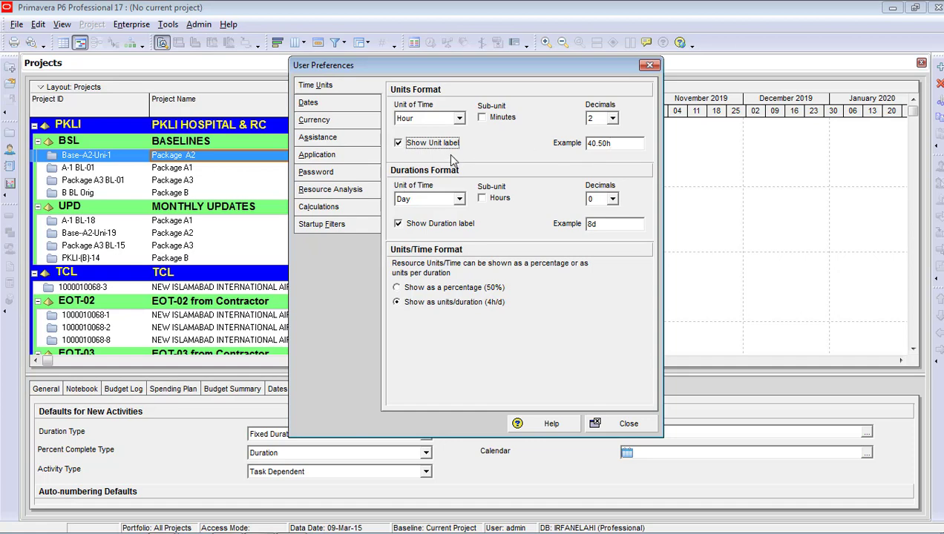
Keep durations in days, trying 2 decimal places before returning to 0
left_click(459, 201)
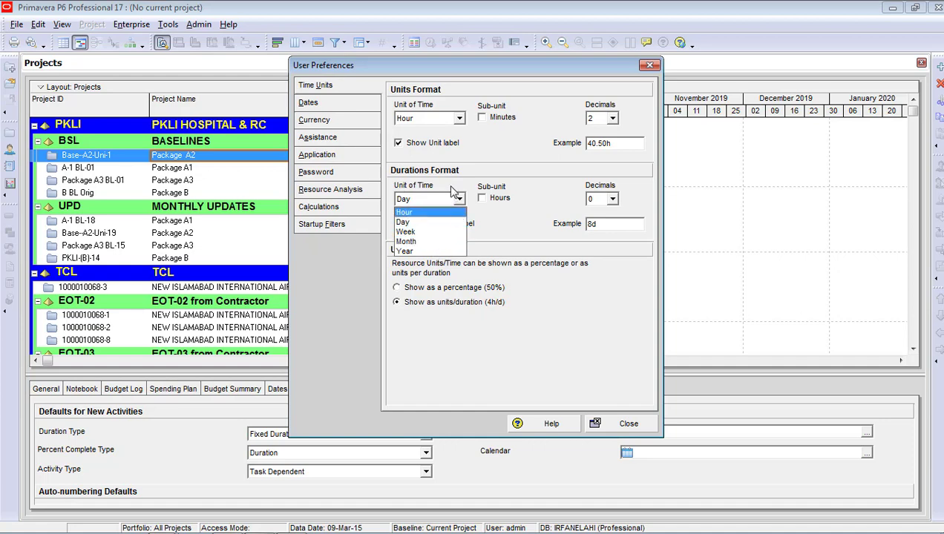
left_click(436, 224)
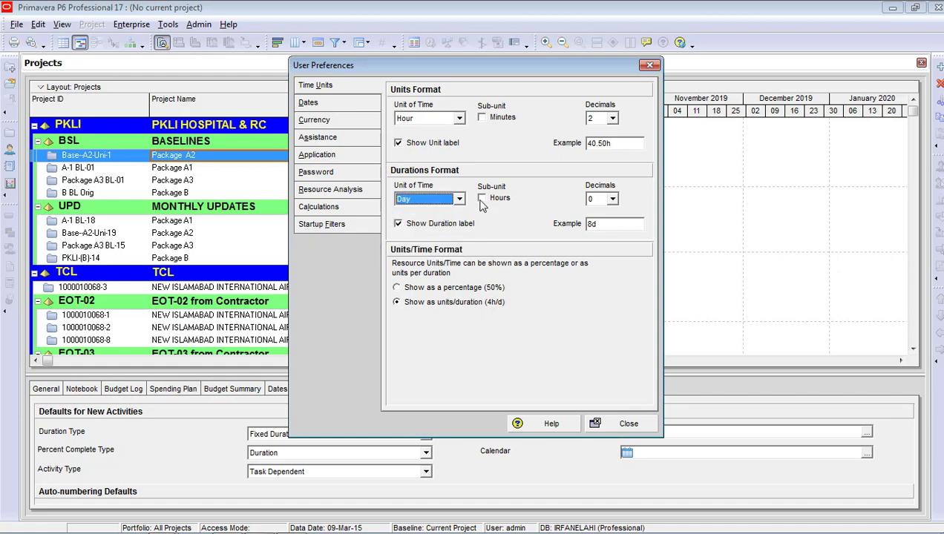
left_click(613, 200)
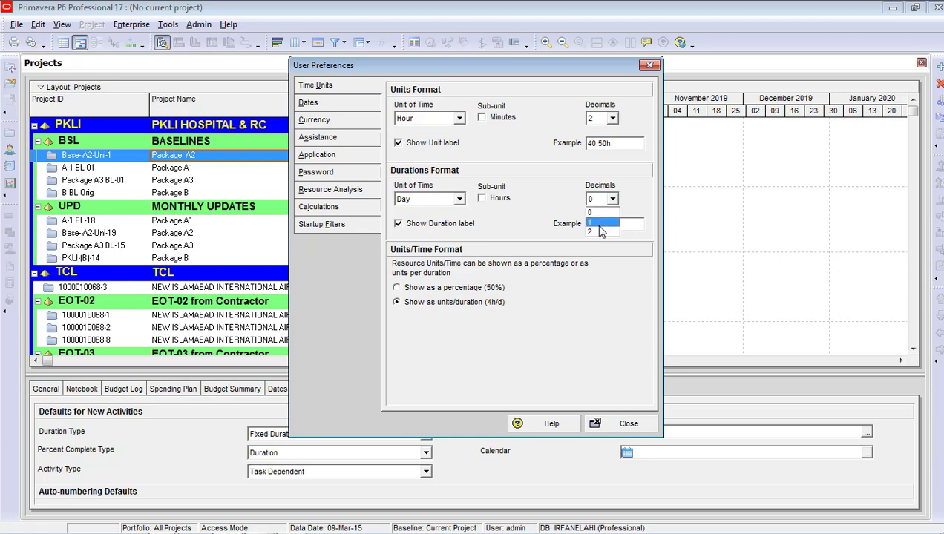
left_click(601, 231)
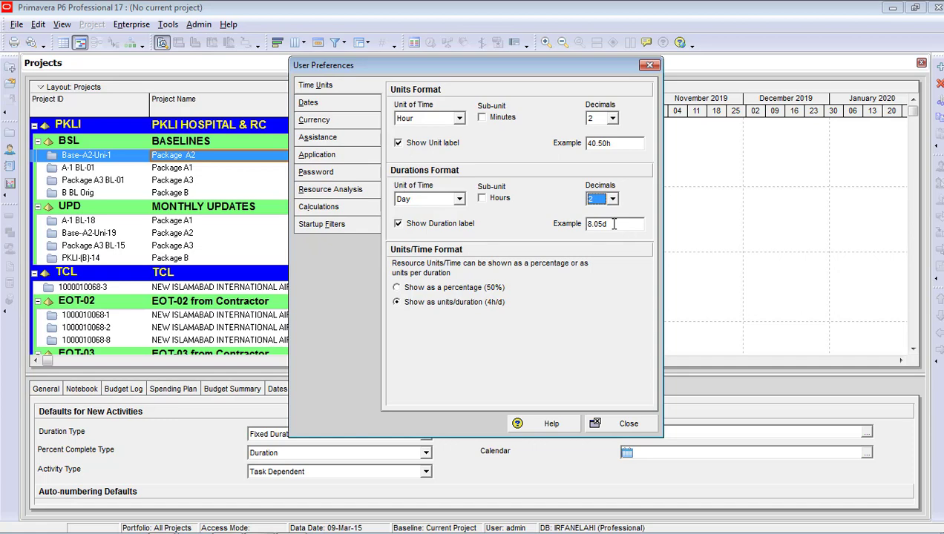
left_click(613, 199)
left_click(608, 214)
Toggle the duration label off and on so durations read 8d, then view date formats
left_click(426, 226)
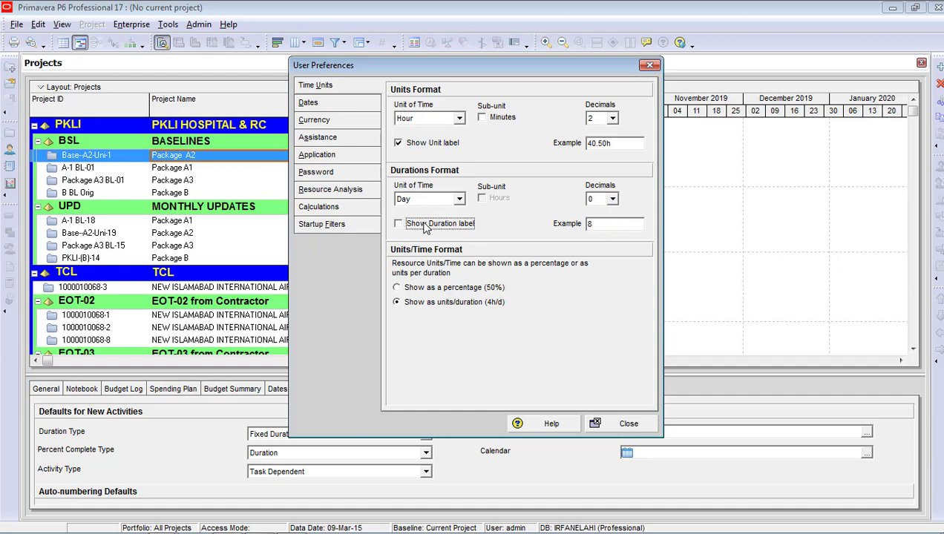
left_click(426, 227)
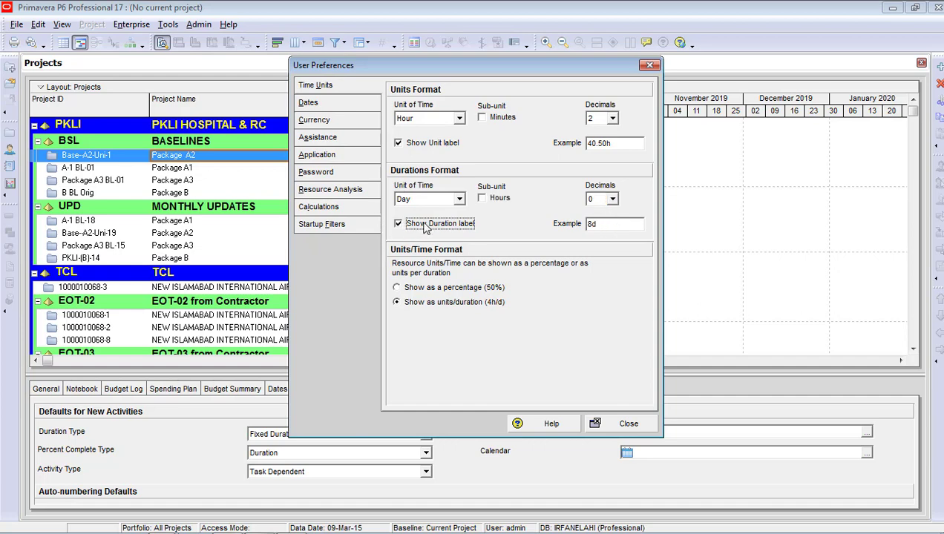
left_click(427, 227)
left_click(426, 227)
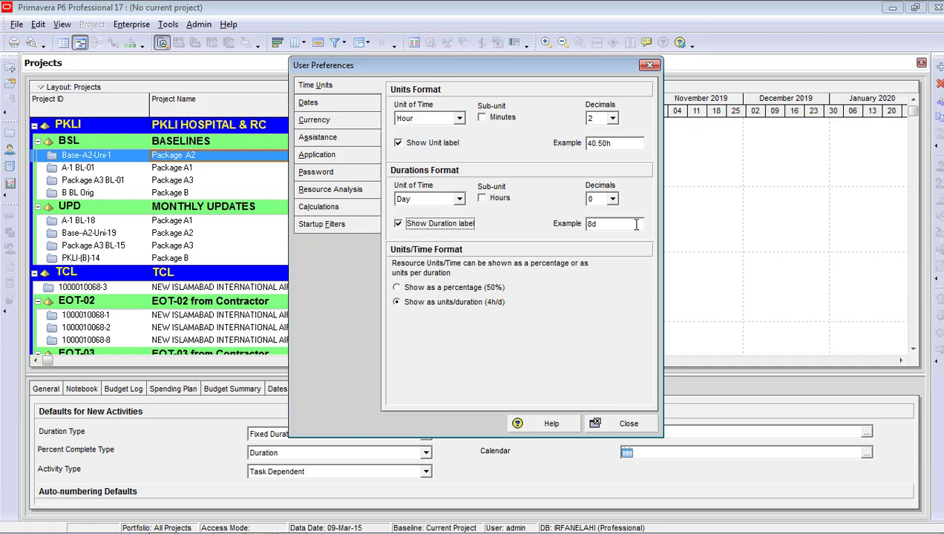
left_click(594, 225)
left_click(332, 109)
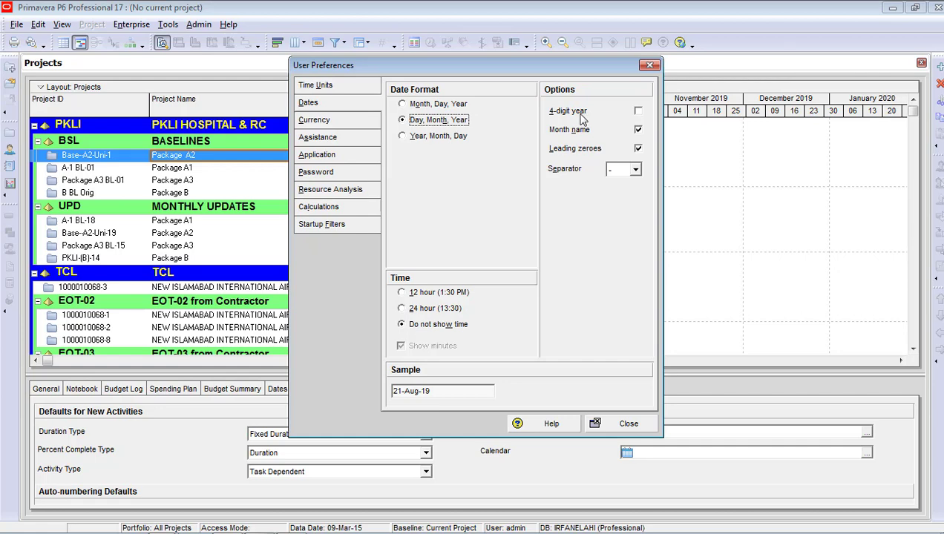
left_click(638, 112)
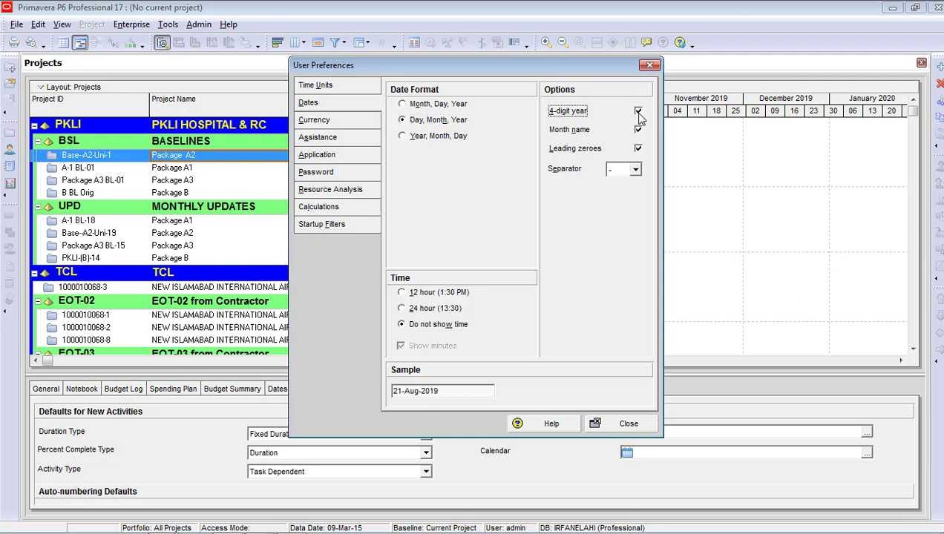
left_click(427, 391)
double_click(427, 391)
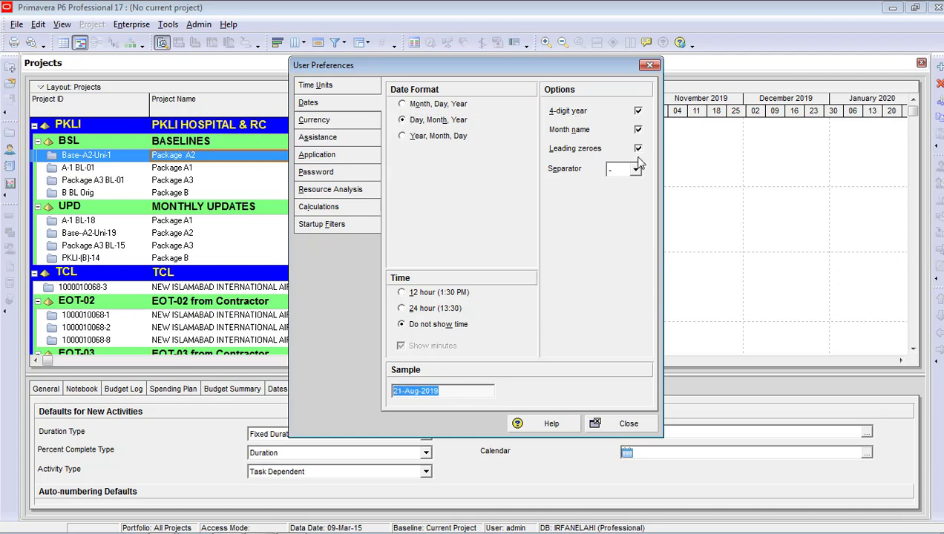
left_click(638, 112)
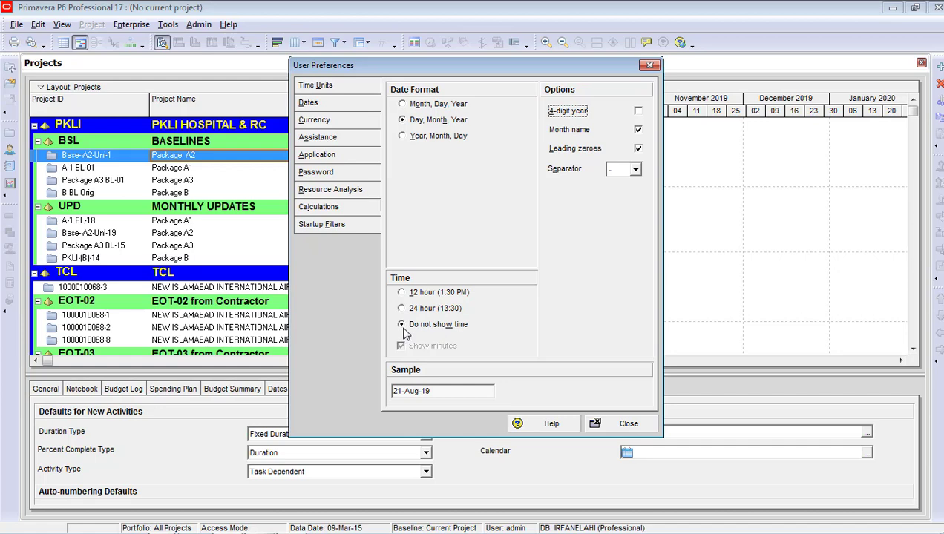
Set the viewing currency to Australian Dollar
left_click(352, 119)
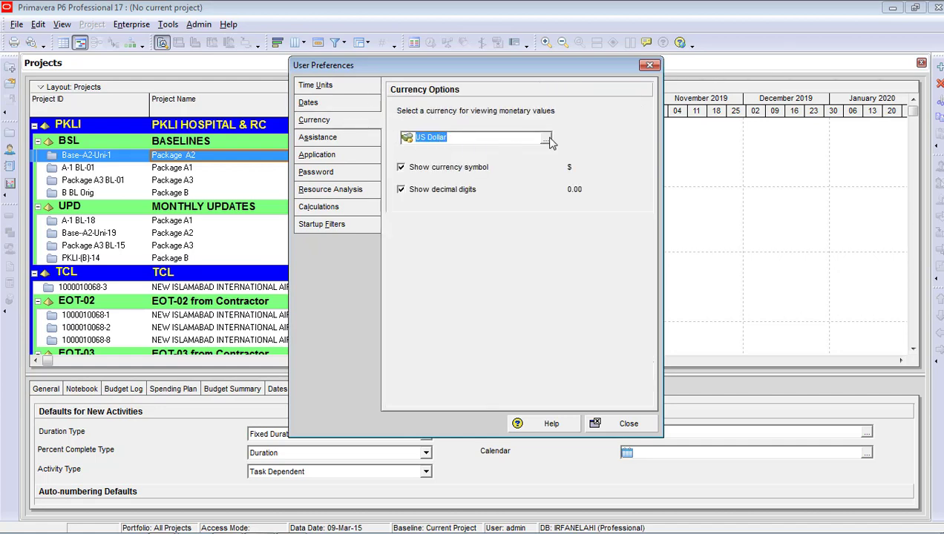
left_click(547, 139)
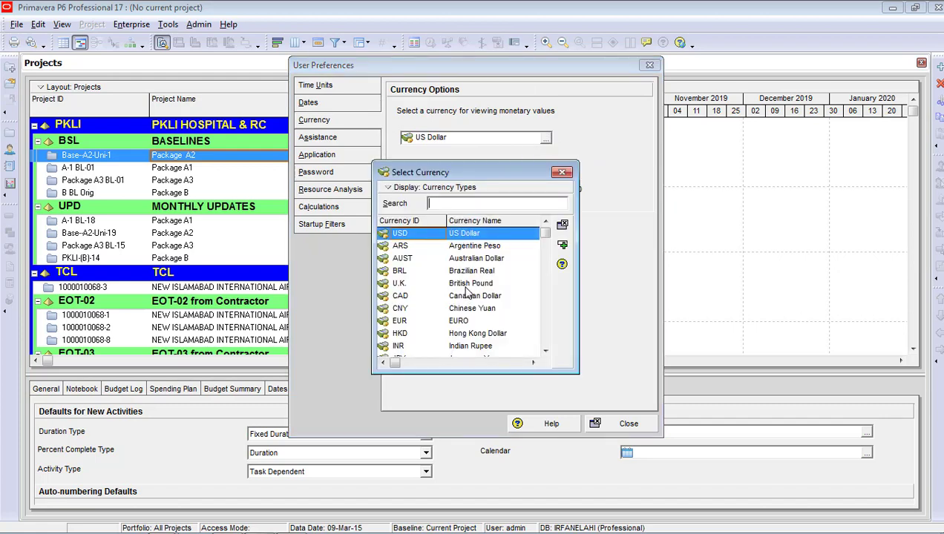
left_click(565, 173)
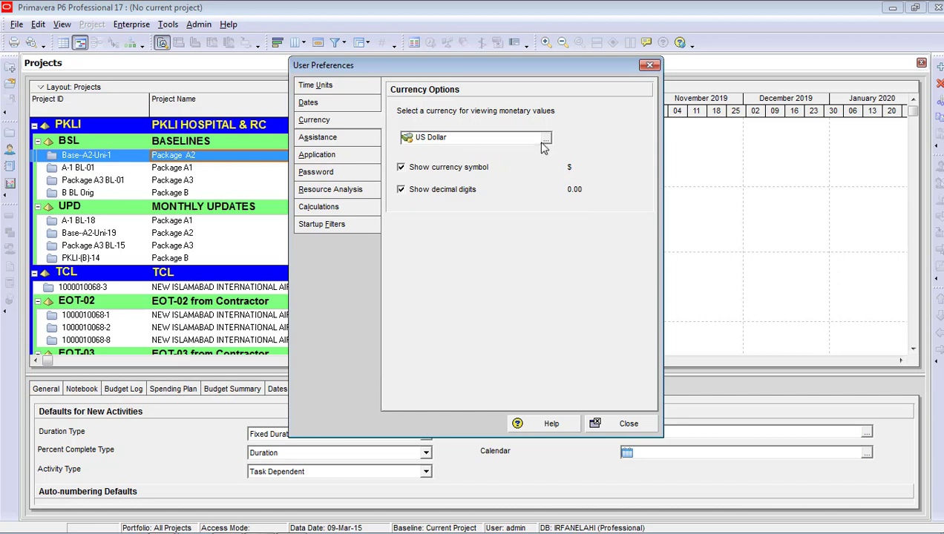
left_click(547, 141)
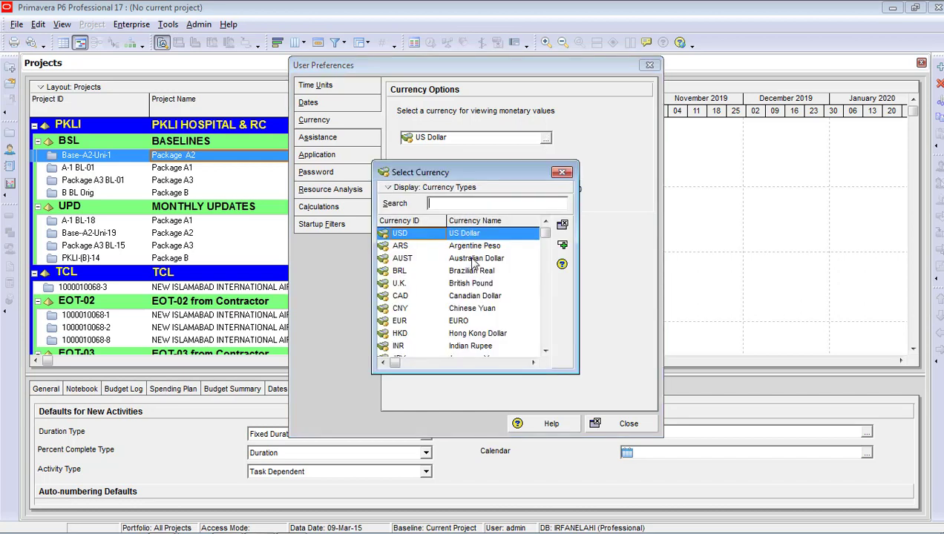
left_click(473, 260)
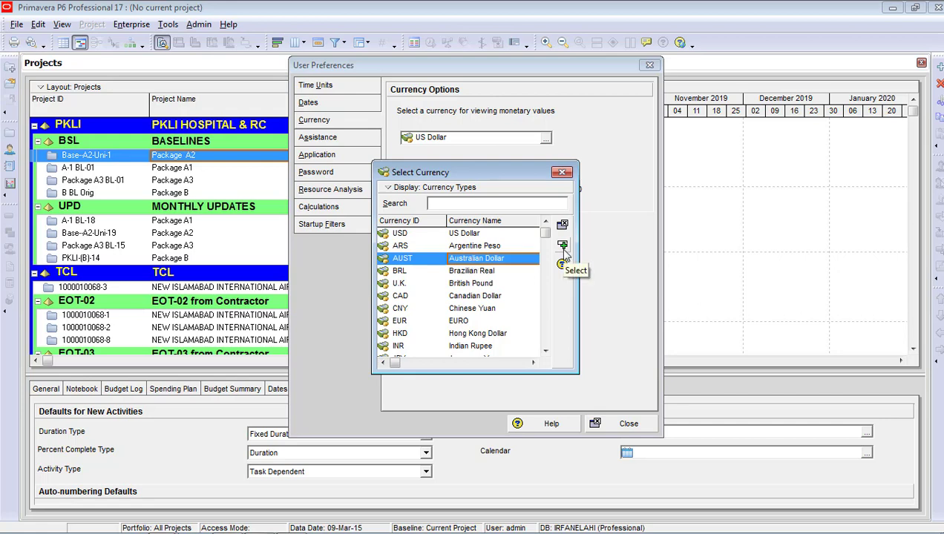
left_click(562, 245)
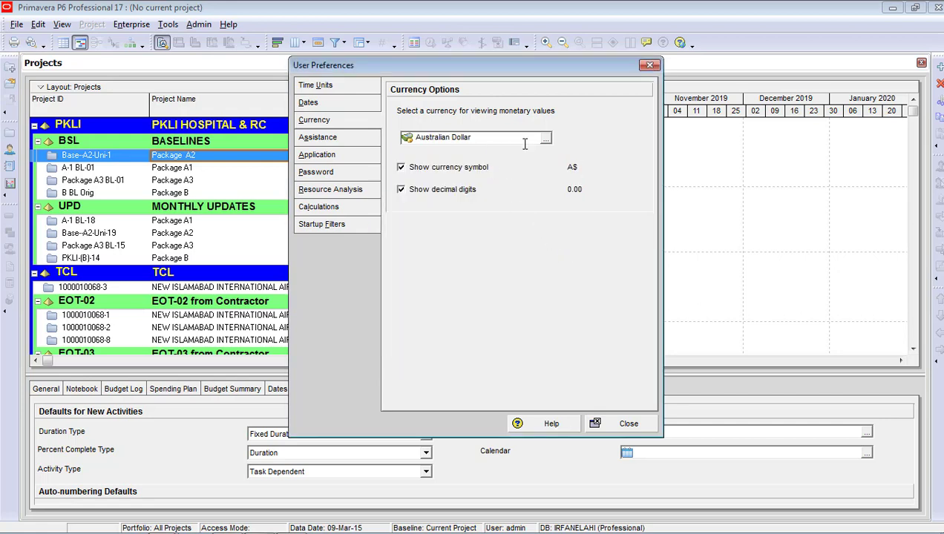
Keep the A$ symbol and decimal digits shown after toggling each off and on
left_click(402, 170)
left_click(403, 170)
left_click(402, 191)
left_click(402, 192)
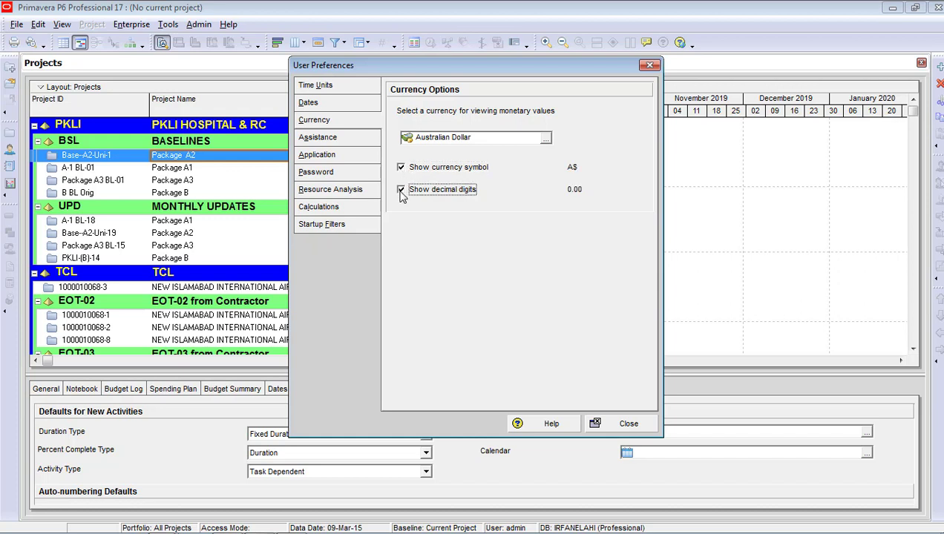
left_click(334, 138)
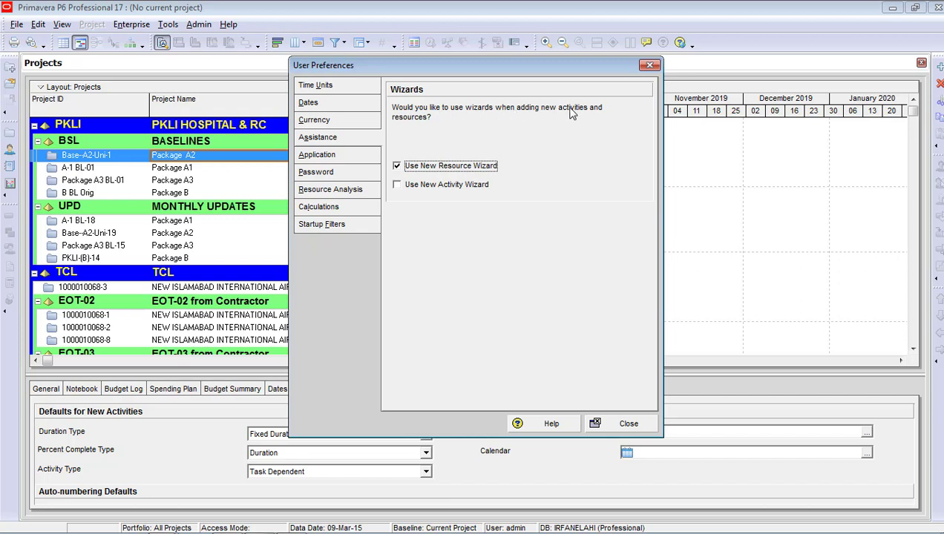
Uncheck Use New Resource Wizard and Use New Activity Wizard on the Assistance page
left_click(422, 192)
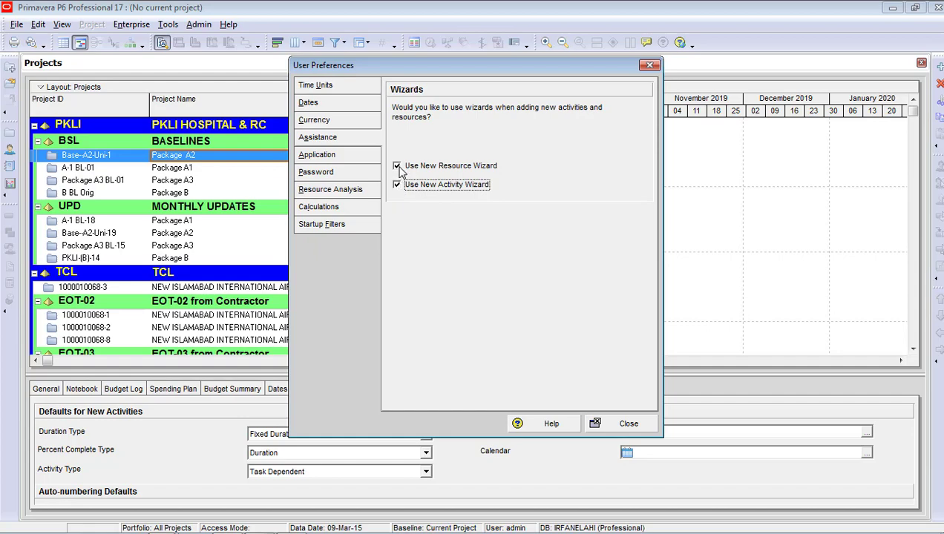
left_click(397, 166)
left_click(397, 184)
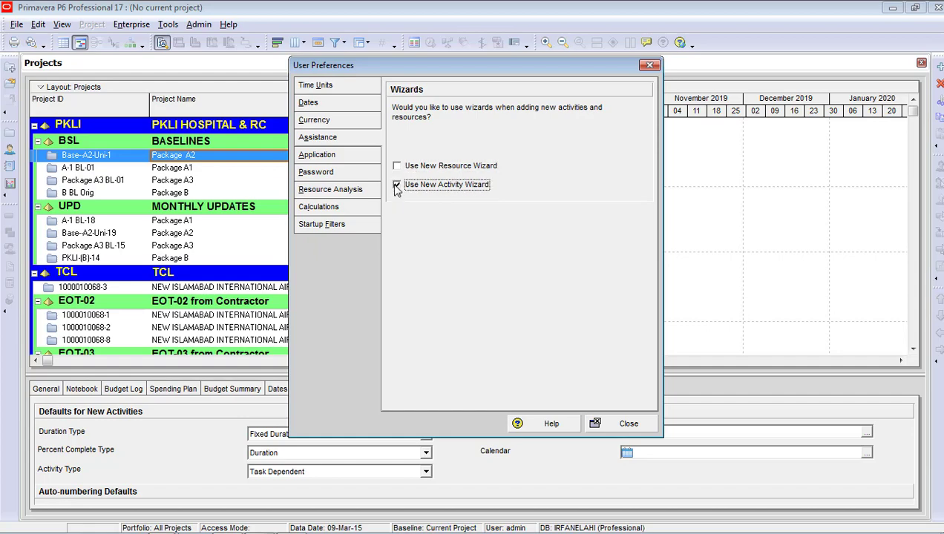
left_click(343, 140)
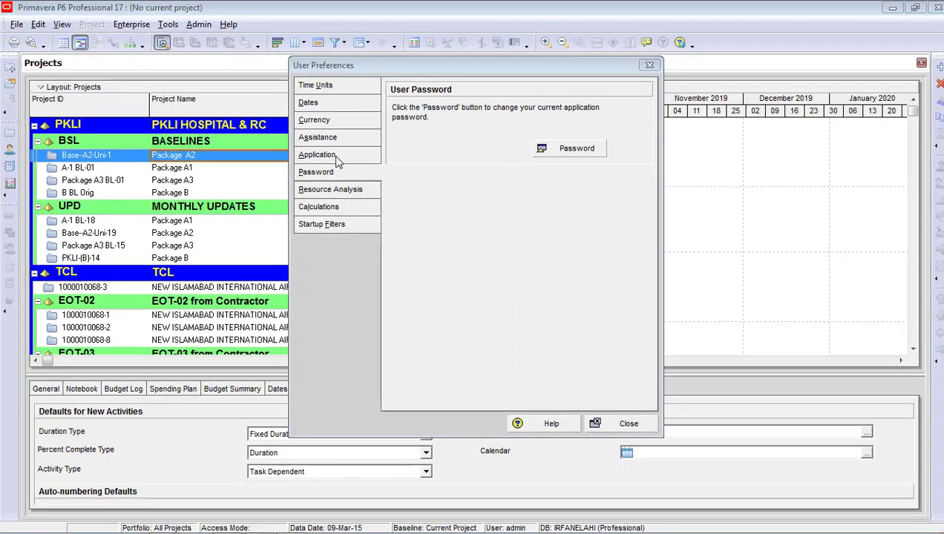
Open the Change Password dialog, cancel it unchanged, and close User Preferences
left_click(334, 173)
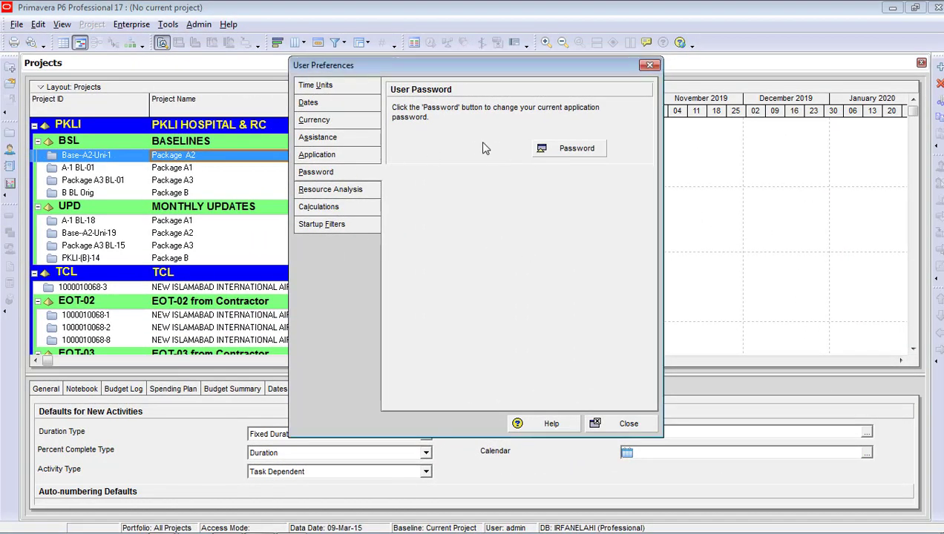
left_click(569, 150)
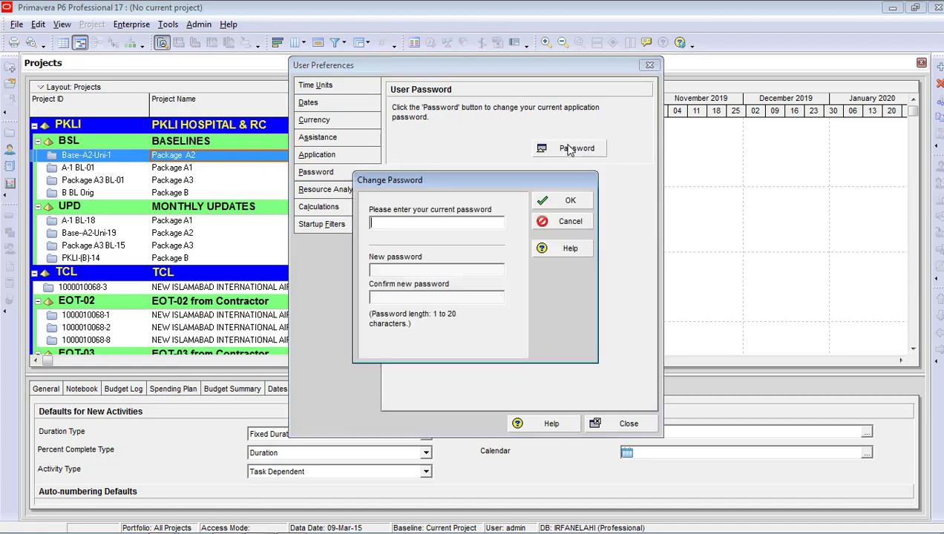
left_click(552, 223)
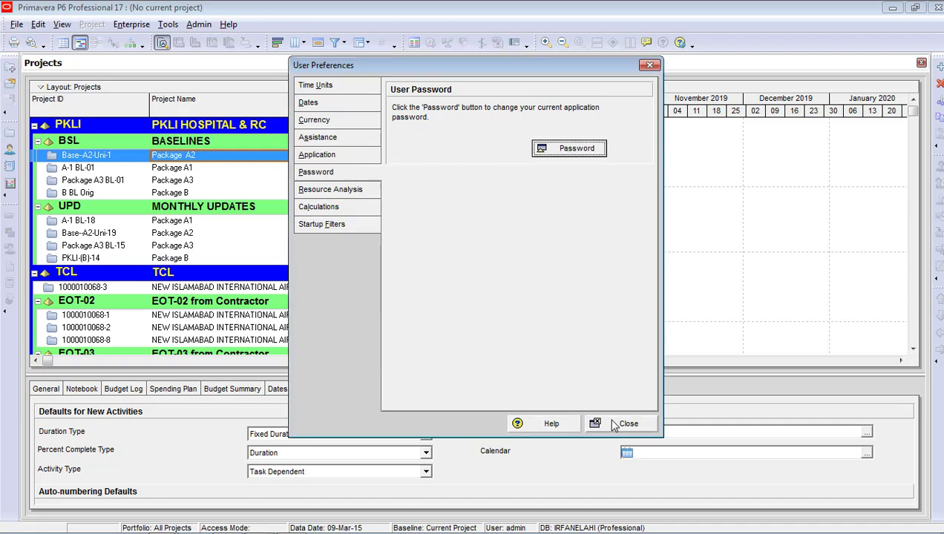
left_click(622, 423)
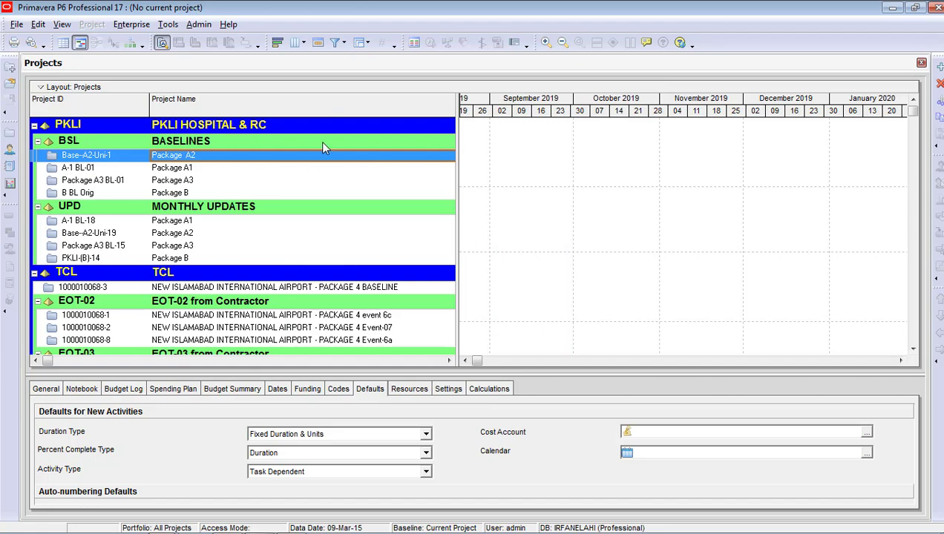
Open Enterprise > OBS to view the single ENTERPRISE element
left_click(143, 30)
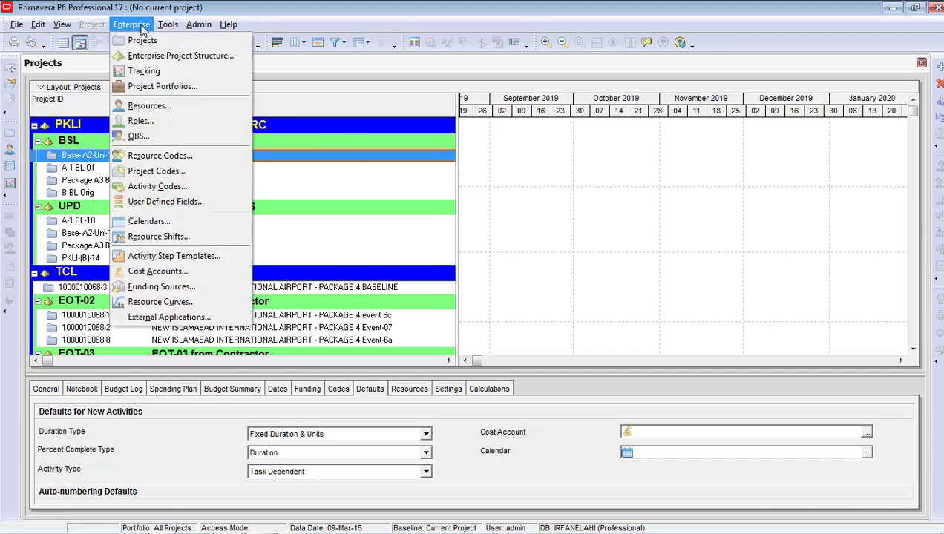
left_click(140, 136)
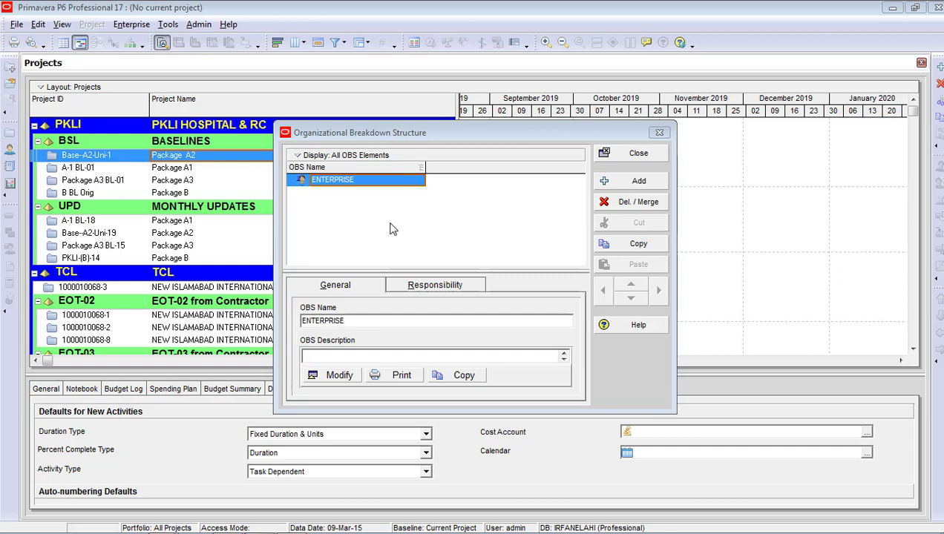
Rename the ENTERPRISE OBS element to MD-CPM
left_click(354, 186)
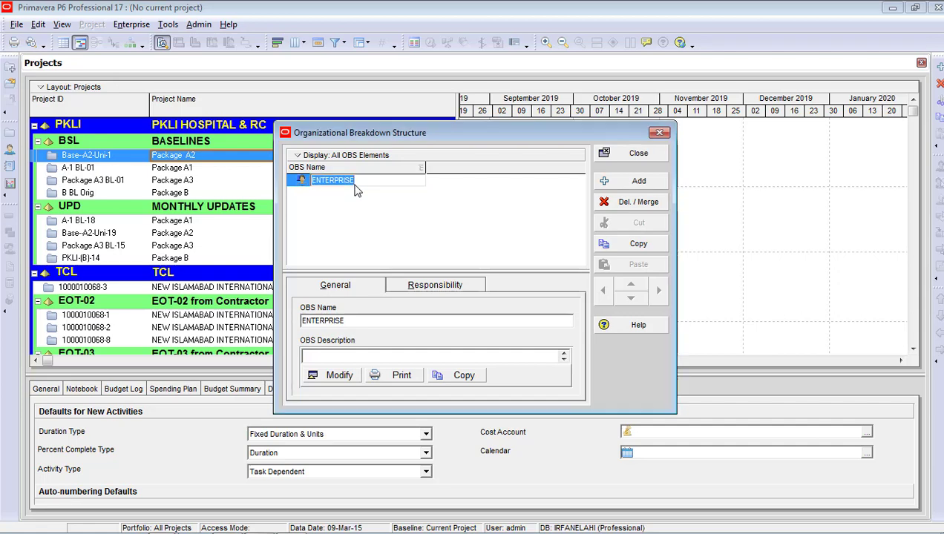
type("MD-CPM")
key("Return")
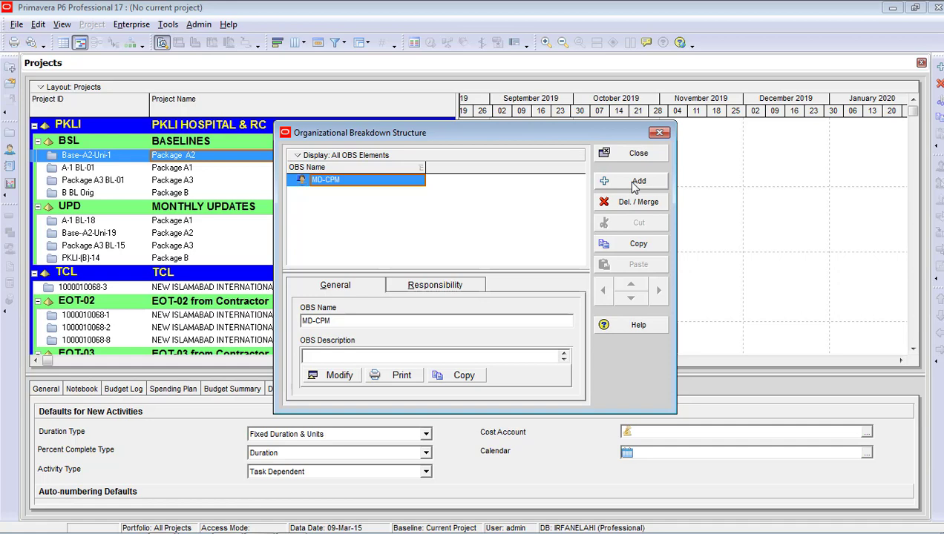
Add three child OBS rows named GM-Manufacturing, GM-Plant Construction and GM-Building Construction
left_click(634, 185)
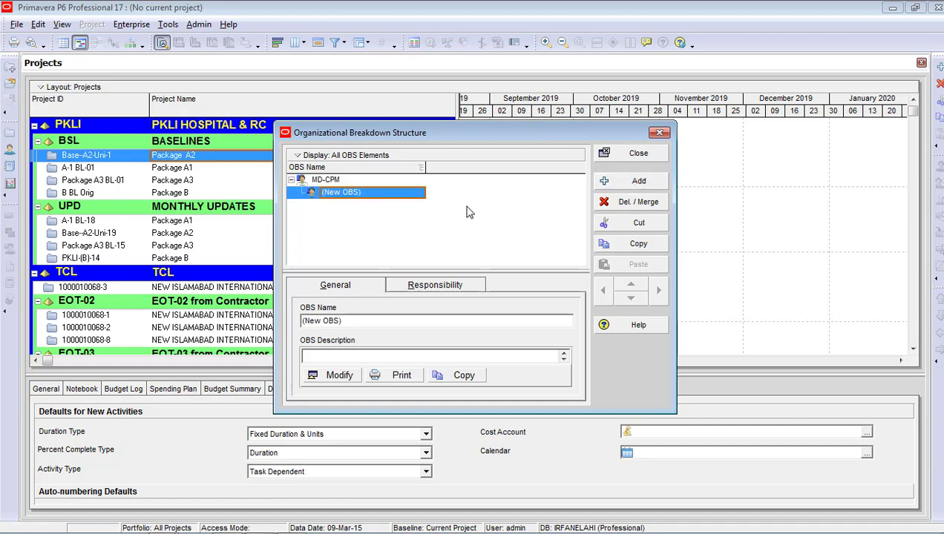
left_click(371, 197)
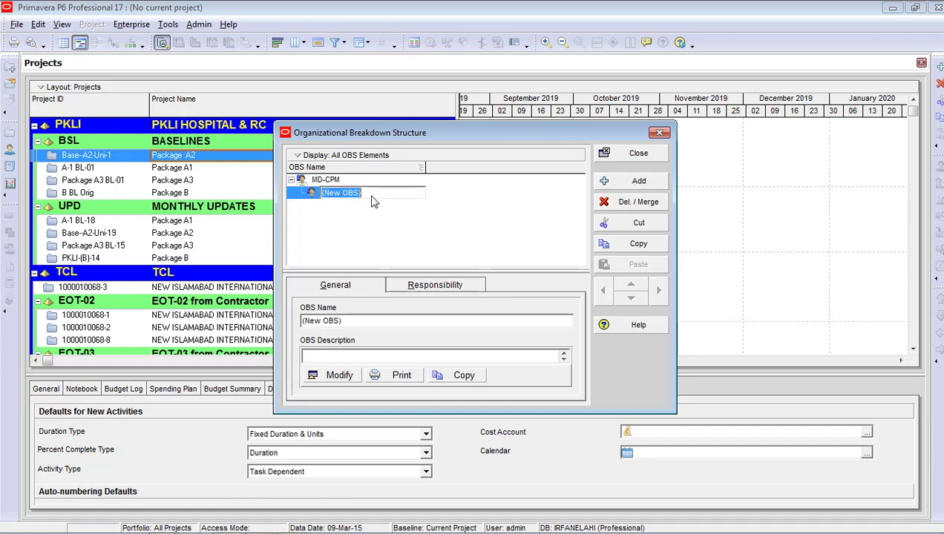
type("GM-Manufacturing")
left_click(629, 182)
left_click(368, 205)
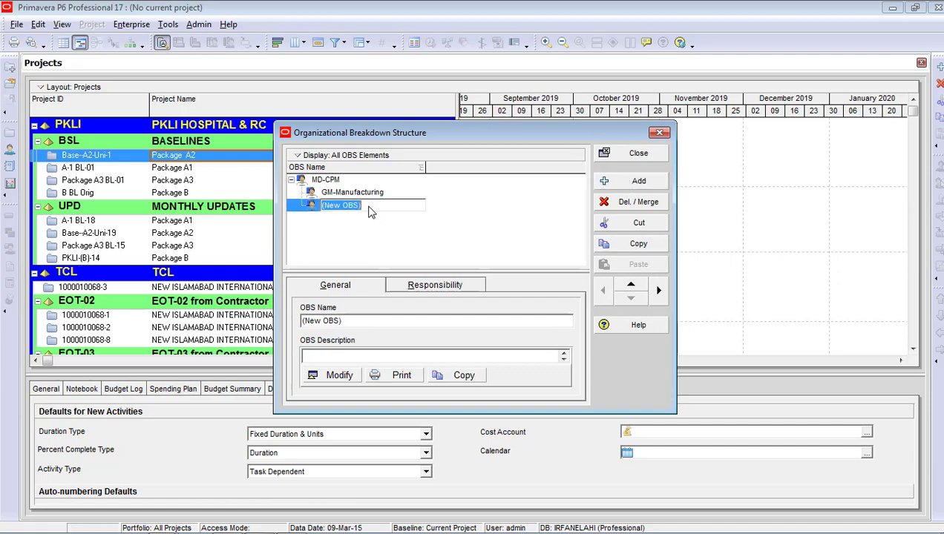
type("GM-")
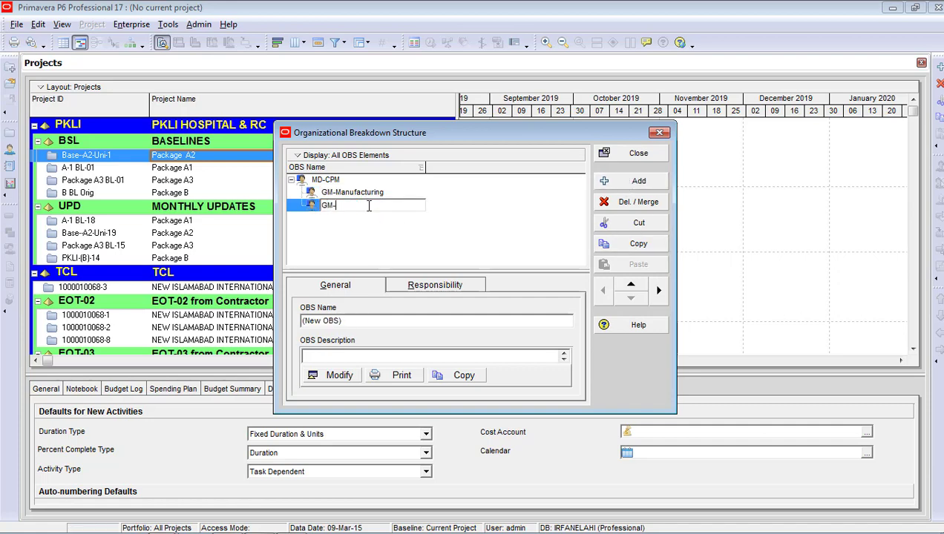
type("Plant Construction")
left_click(622, 181)
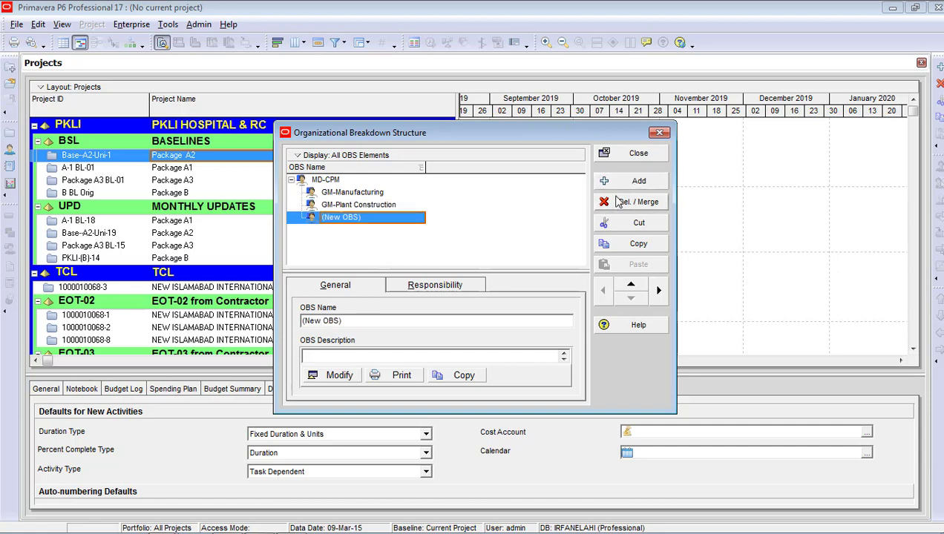
left_click(366, 219)
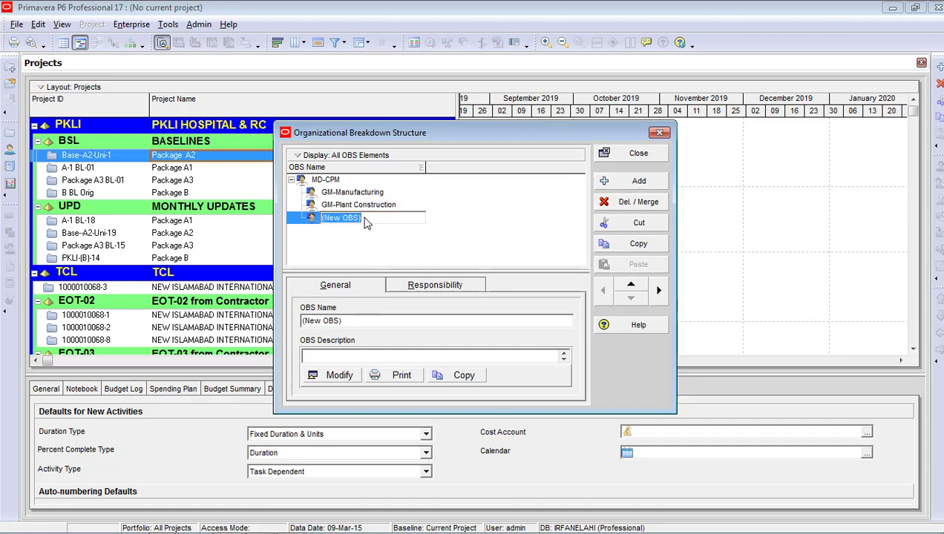
type("GM-Building Construct")
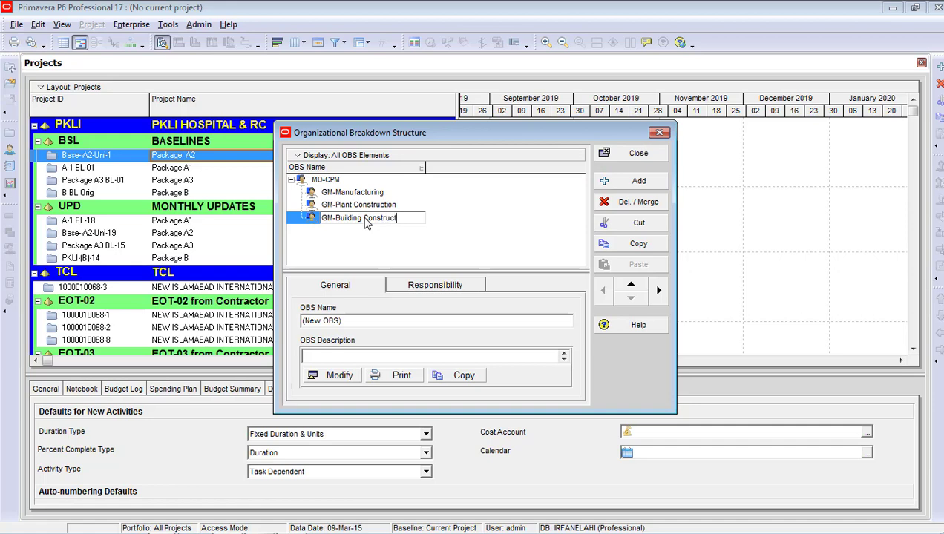
type("ion")
key("Return")
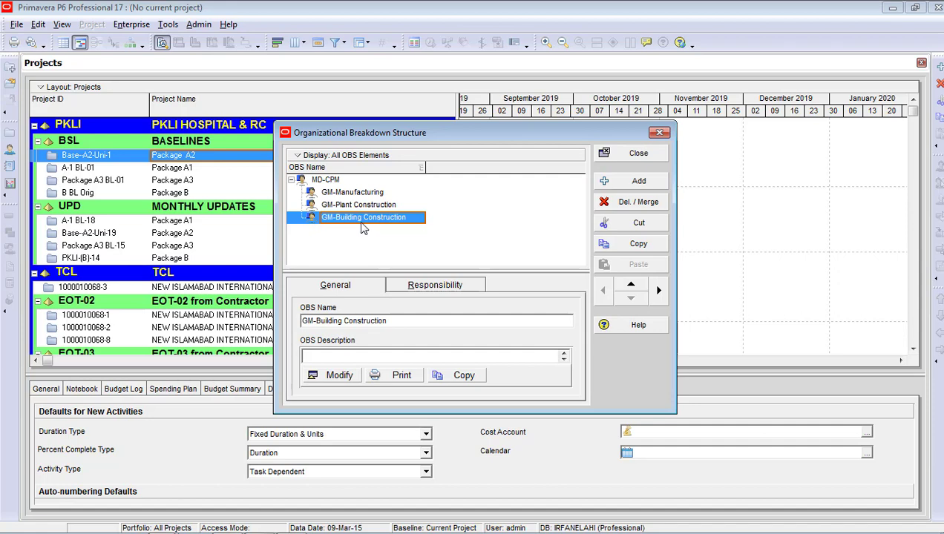
Create PM-Building Construction Projects as a child of GM-Building Construction
left_click(637, 182)
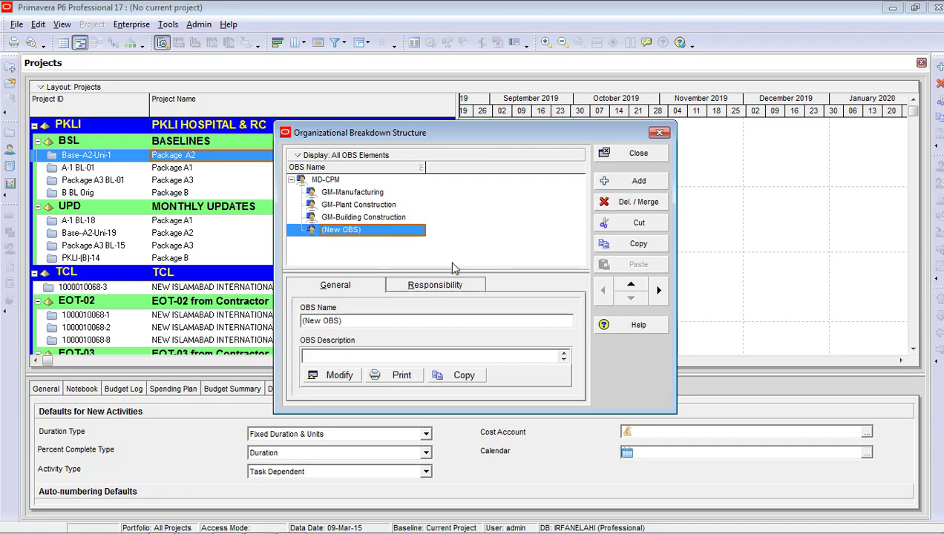
left_click(658, 294)
left_click(393, 233)
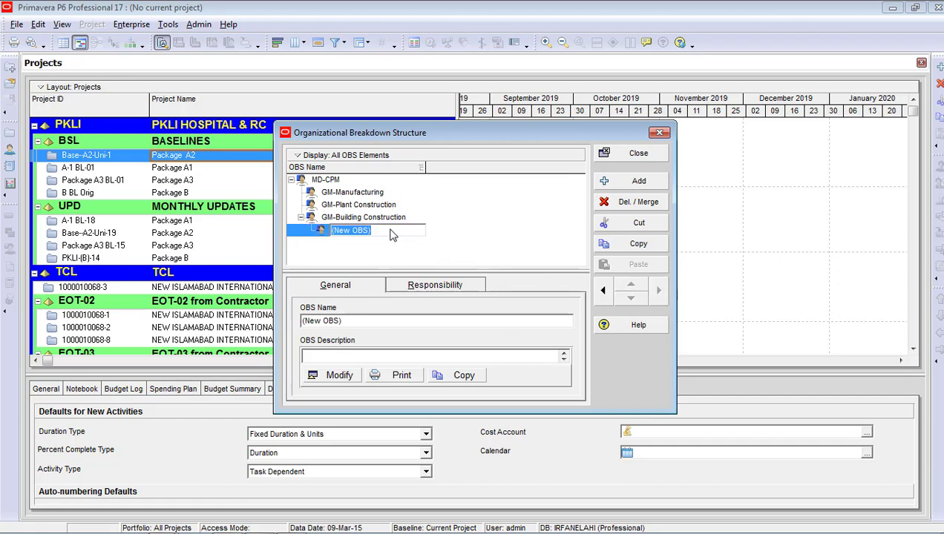
type("PM")
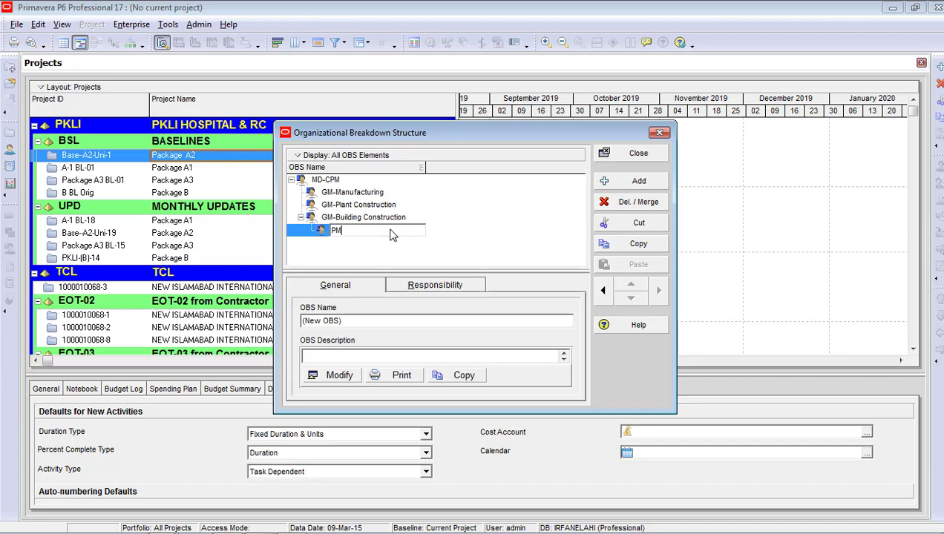
type("-Buildin")
type("g ")
type("Cons")
type("truction Pr")
type("ojects")
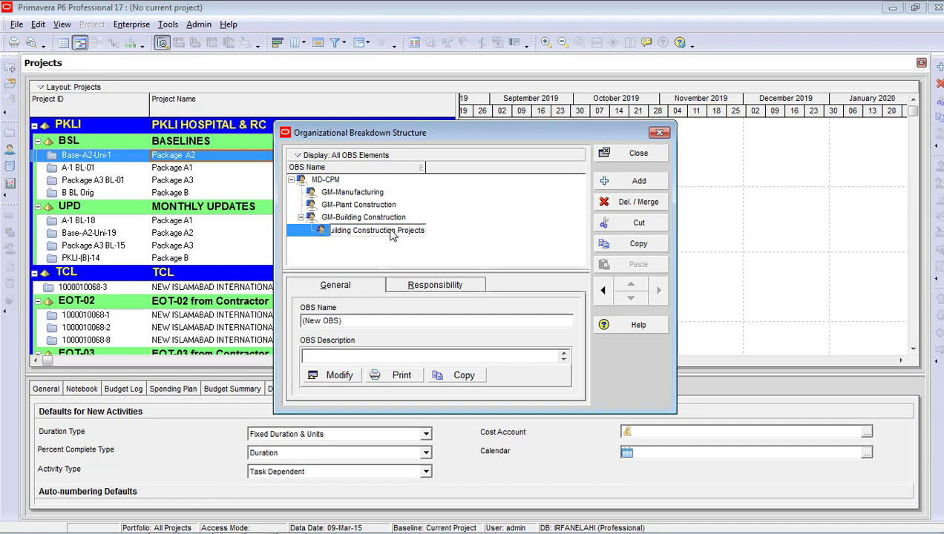
Widen the OBS Name column and add a new element under PM-Building Construction Projects
left_click(612, 181)
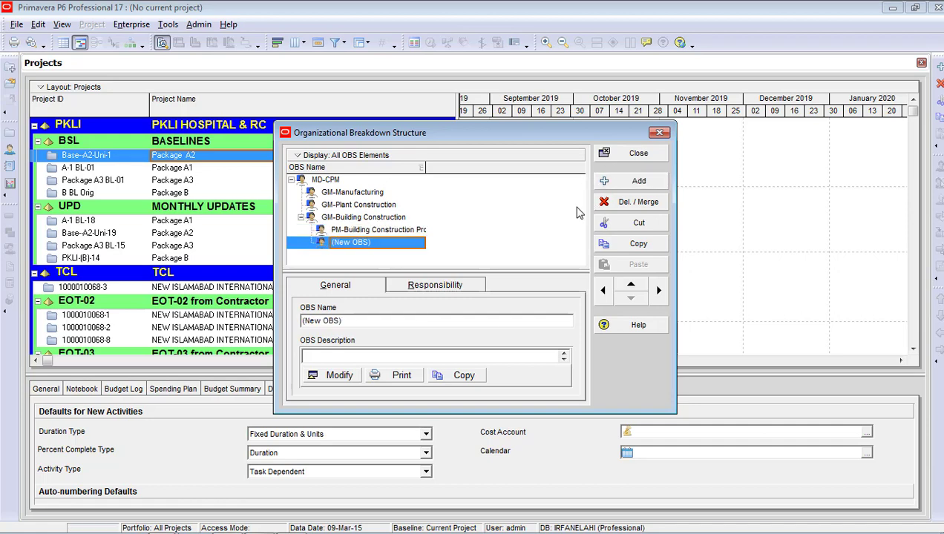
left_click_drag(421, 168, 453, 168)
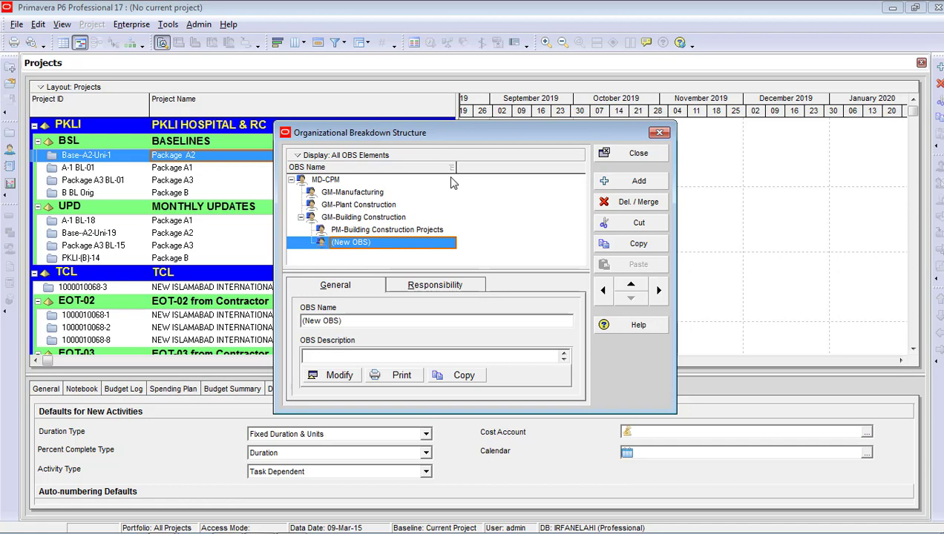
left_click(657, 293)
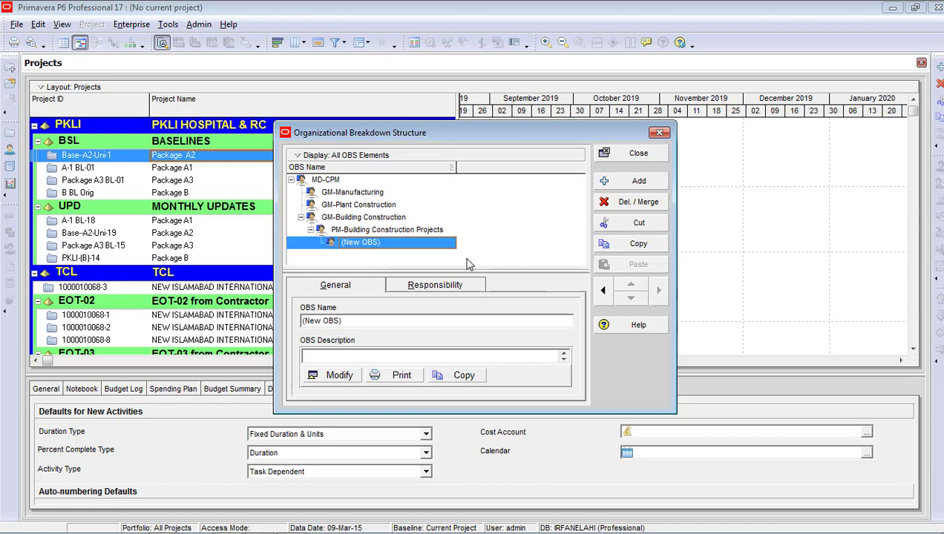
left_click(399, 242)
left_click_drag(399, 242, 364, 245)
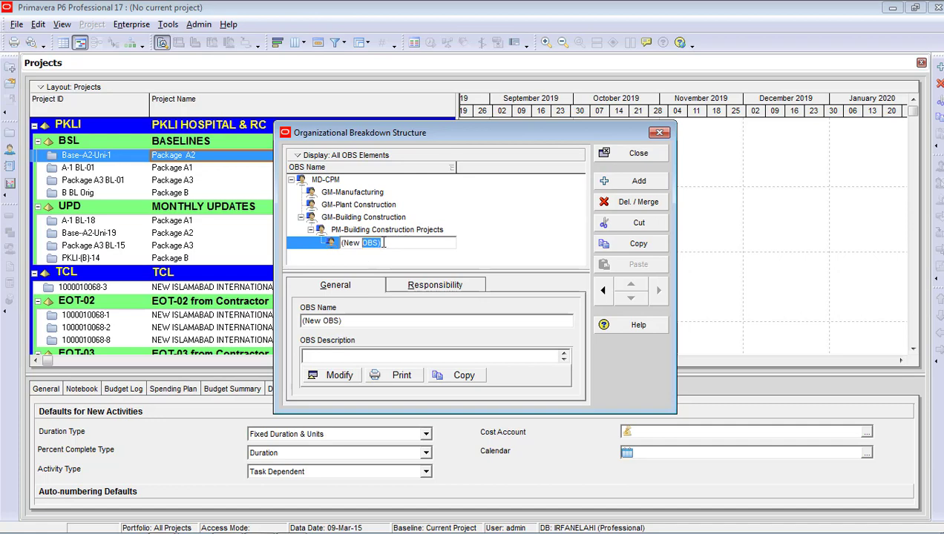
Name the child elements Engineering manager, Procurement Manager and Construction Manager
left_click_drag(382, 243, 338, 245)
type("Engineering manager")
key("Return")
left_click(608, 180)
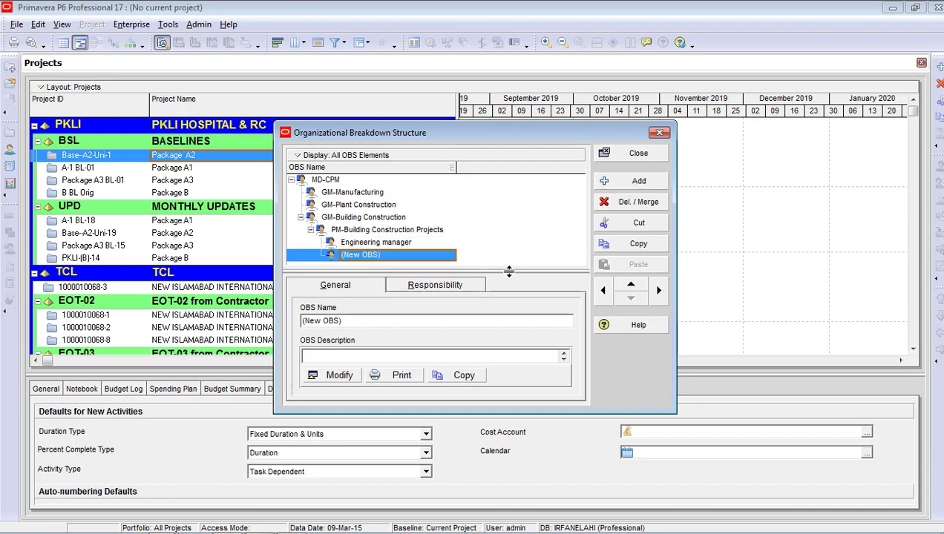
left_click(383, 256)
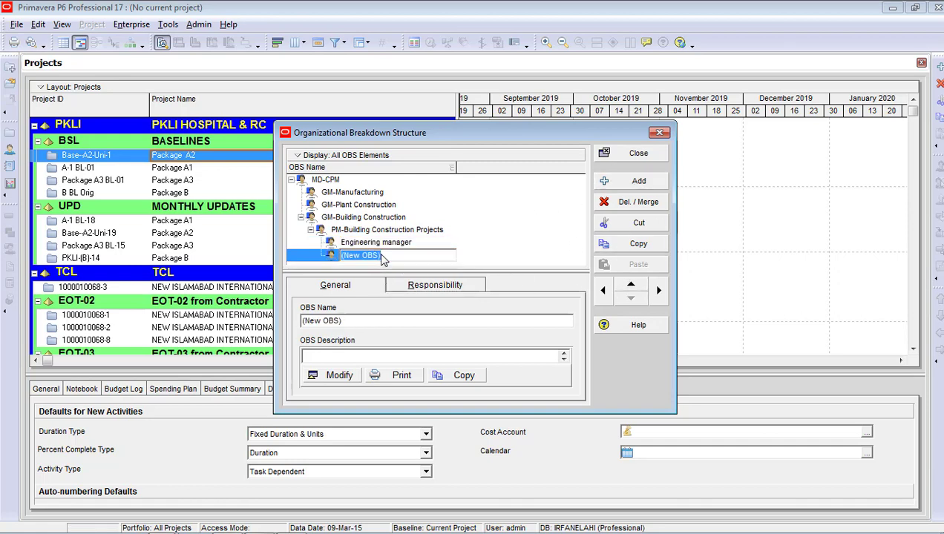
type("Procur")
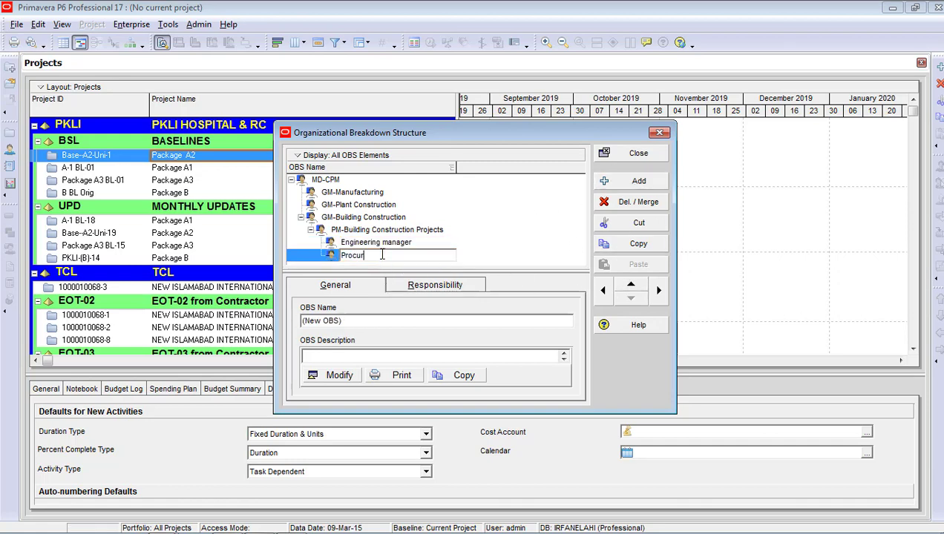
type("ement Manager")
left_click(636, 182)
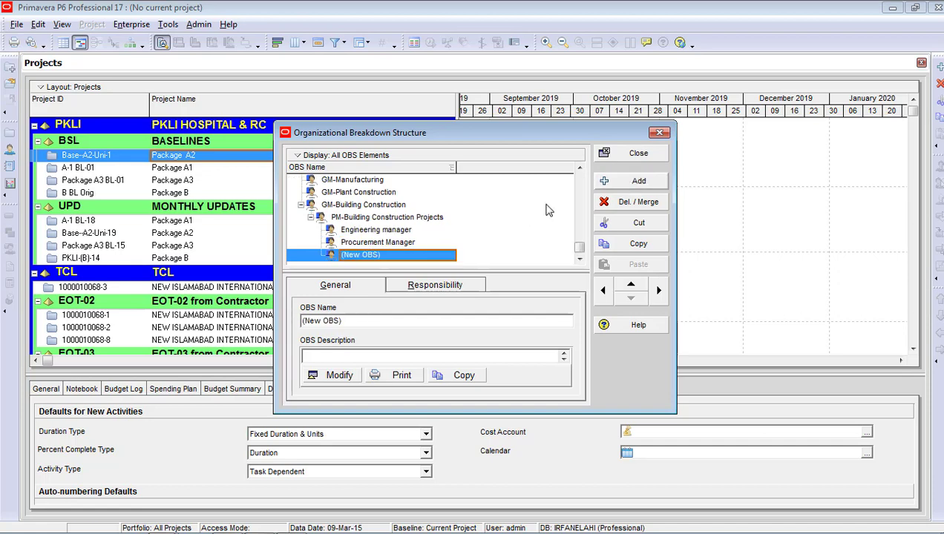
left_click(386, 255)
type("Const")
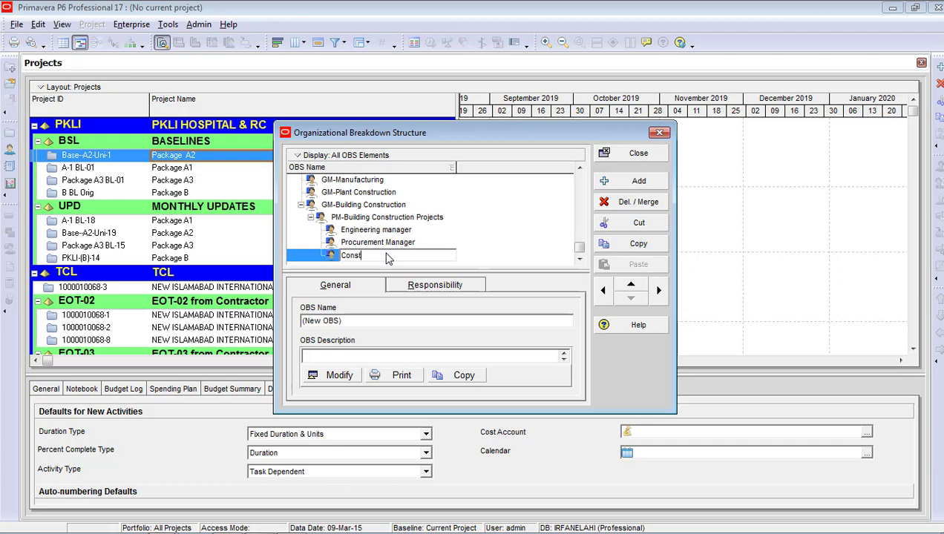
type("ruction Manager")
Add Civil-Construction Manager as a child of Construction Manager
left_click(581, 262)
left_click(638, 182)
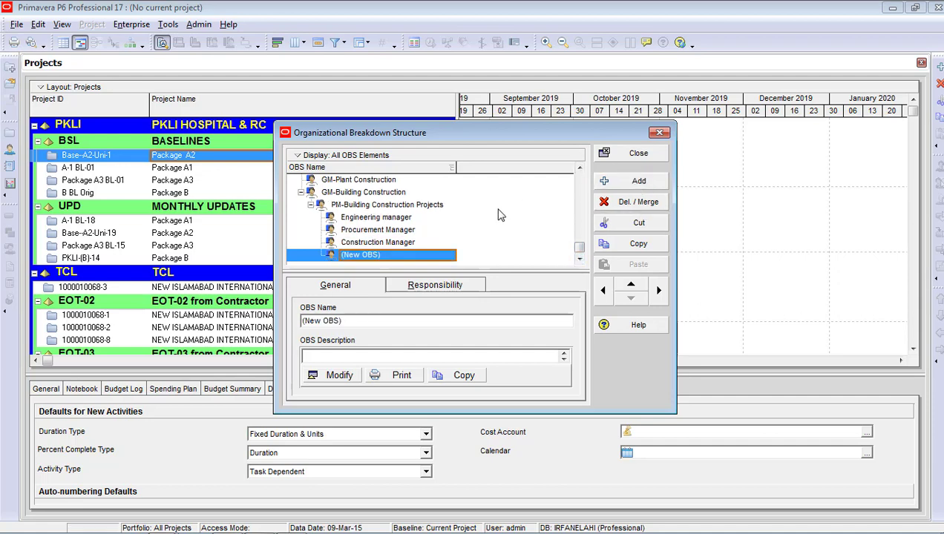
left_click(658, 290)
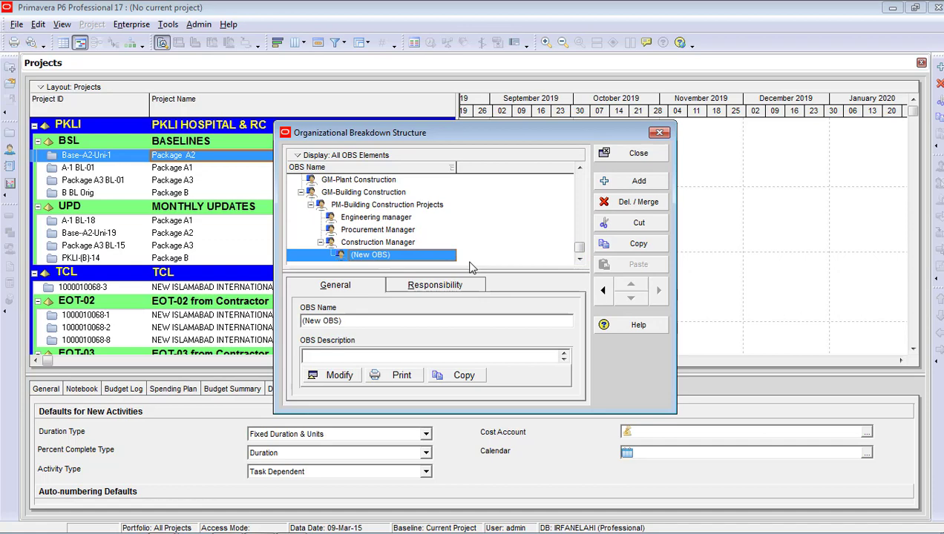
left_click(412, 259)
type("C")
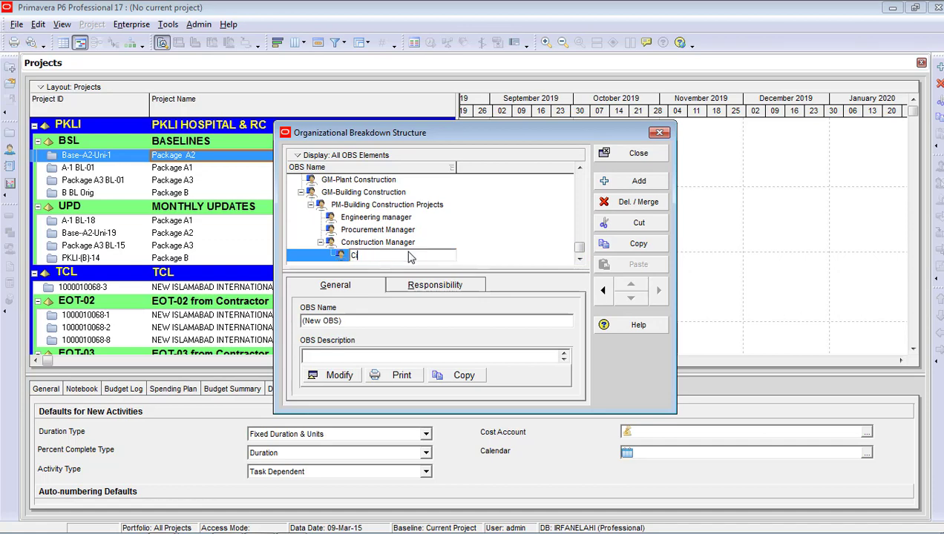
type("ivil-Construction Manager")
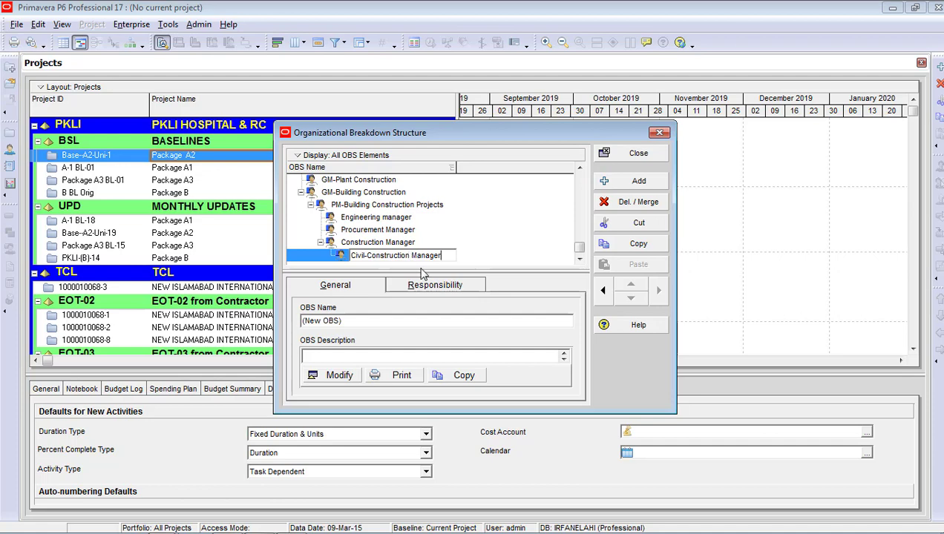
left_click(580, 260)
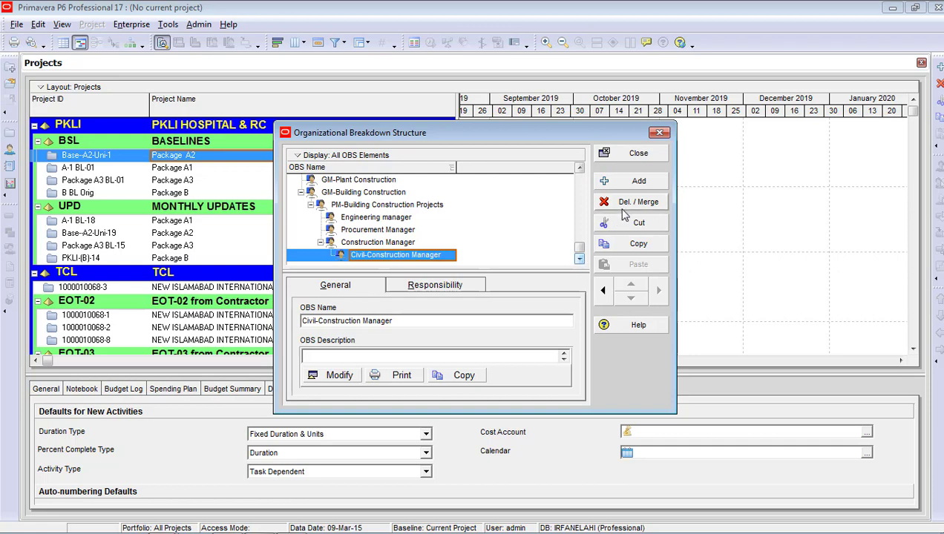
Add mechanical-Construction Manager as a second child of Construction Manager
left_click(636, 183)
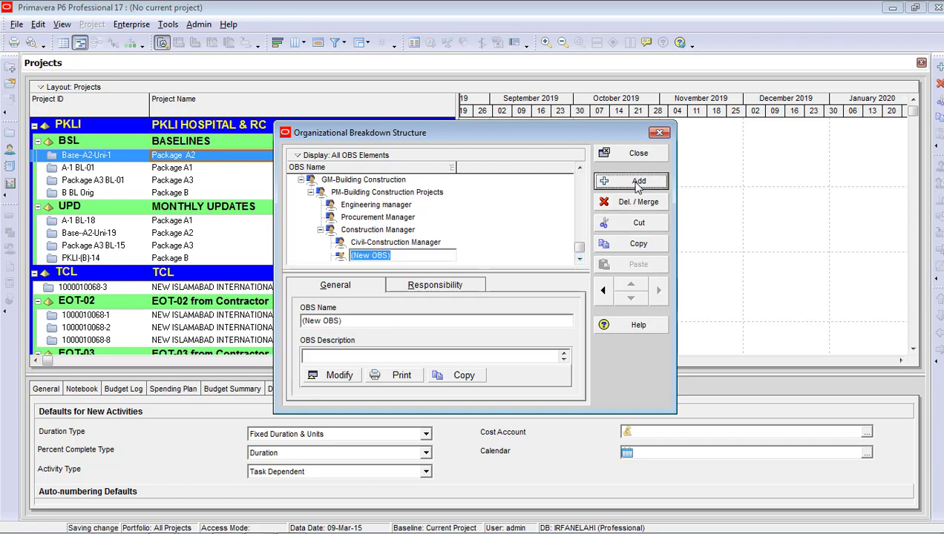
left_click(399, 258)
key("BackSpace")
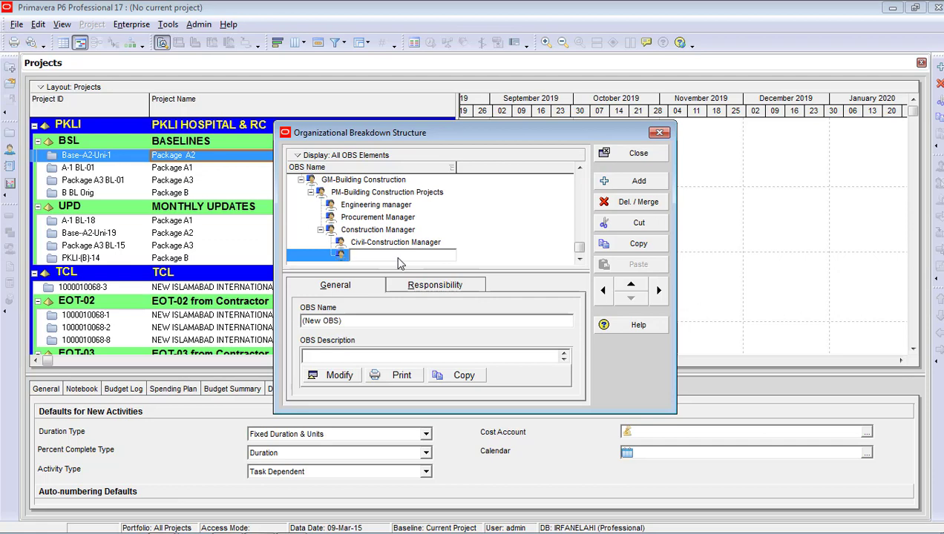
type("mechanical")
type("-Construction Manager")
key("Return")
Add Electrical-Construction Manager as a third child of Construction Manager
left_click(610, 185)
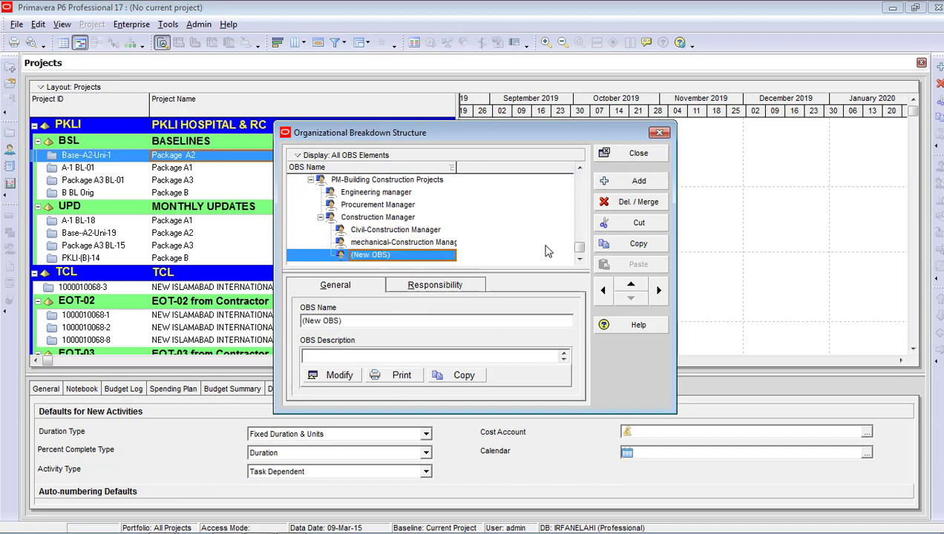
left_click(399, 256)
type("Elect")
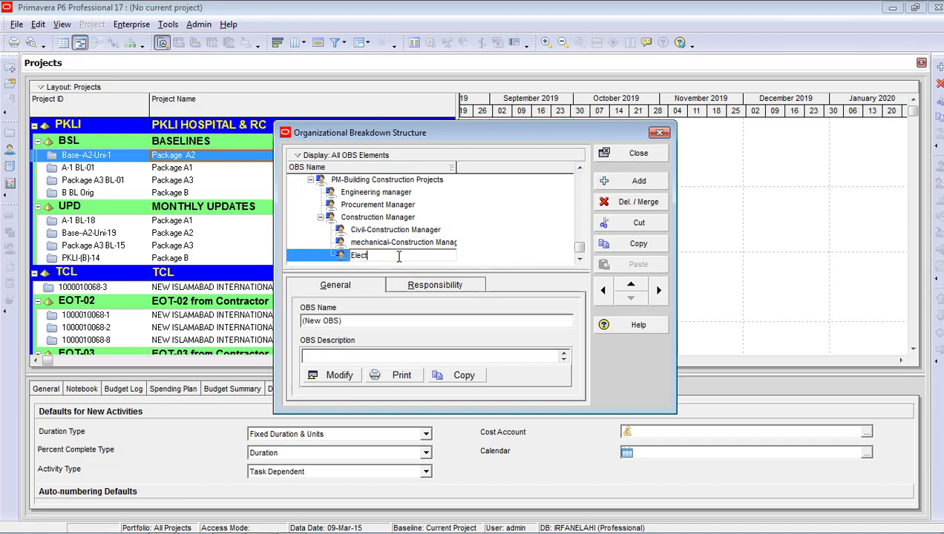
type("rical-Construction Manager")
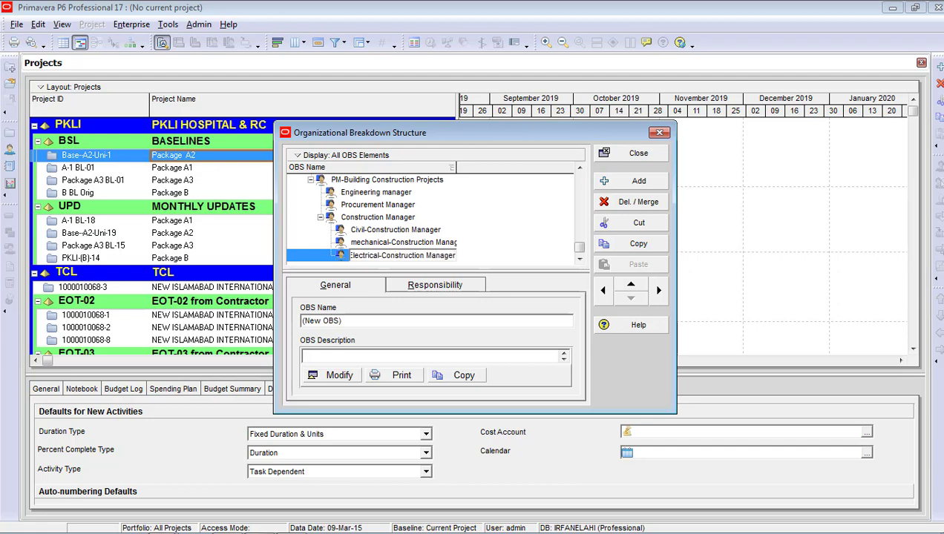
key("Return")
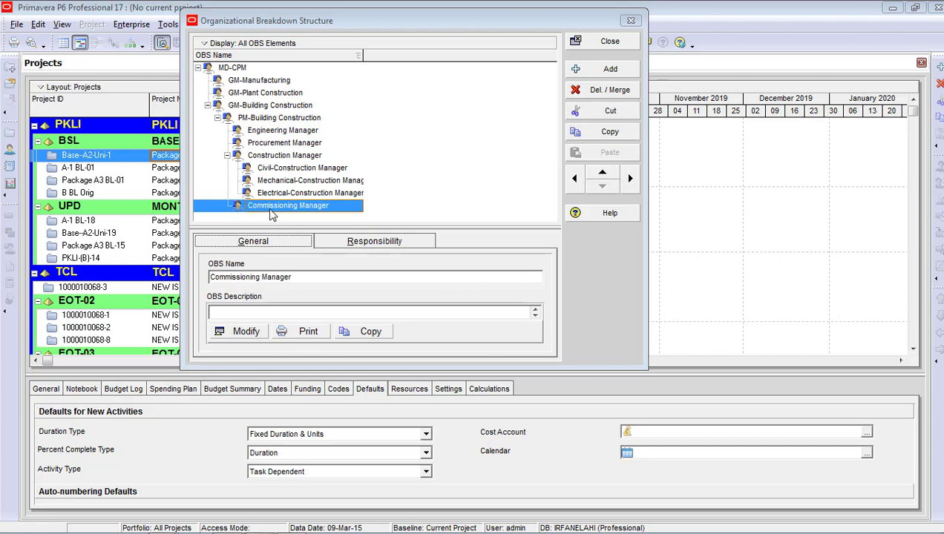
left_click(236, 333)
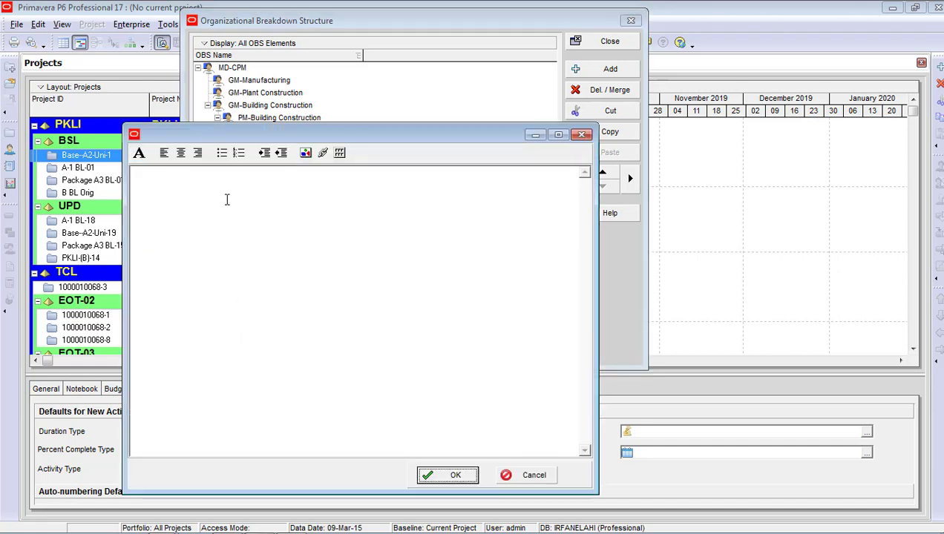
left_click(205, 173)
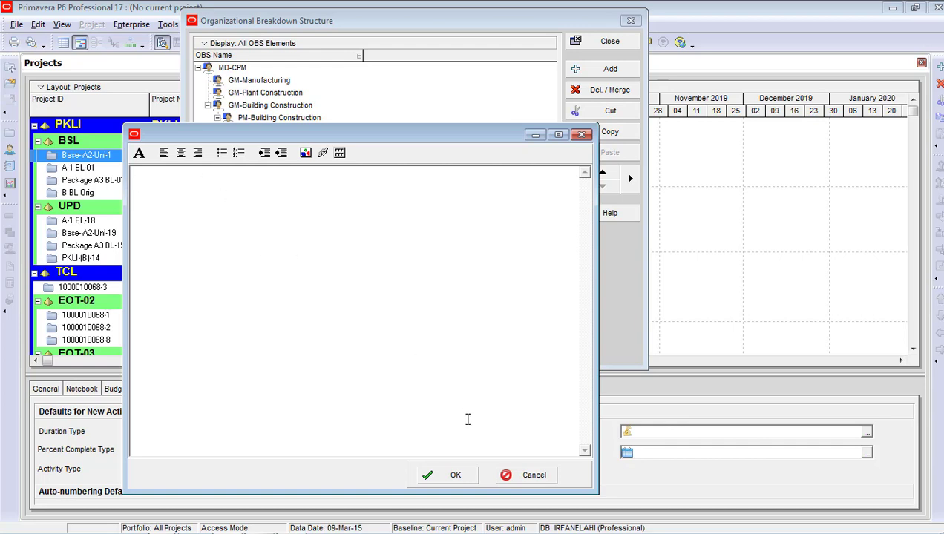
left_click(454, 475)
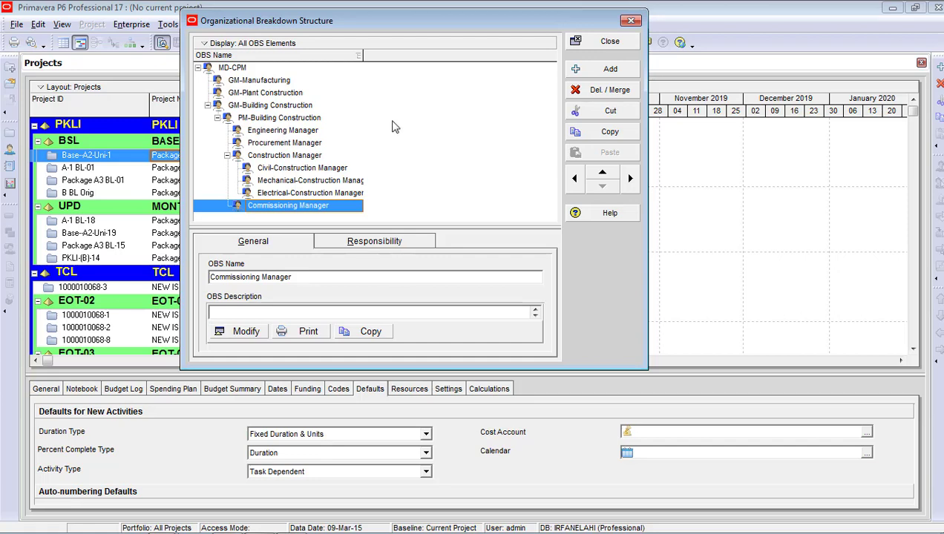
Switch the OBS to Chart View and zoom it to best fit
right_click(399, 88)
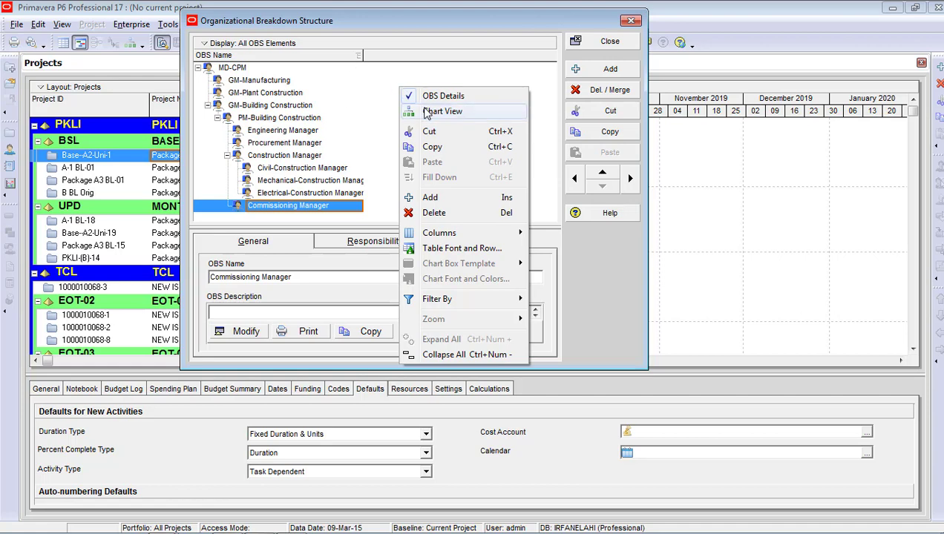
left_click(428, 111)
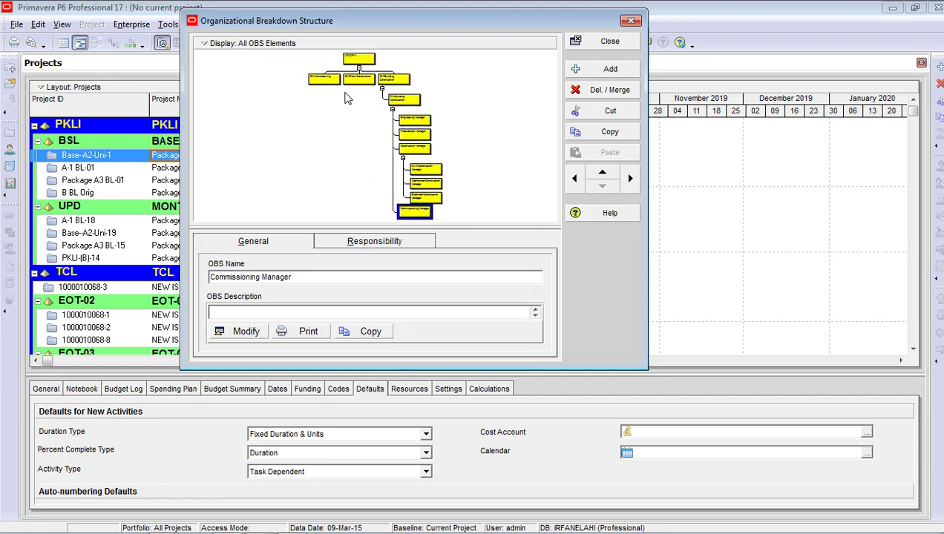
right_click(445, 80)
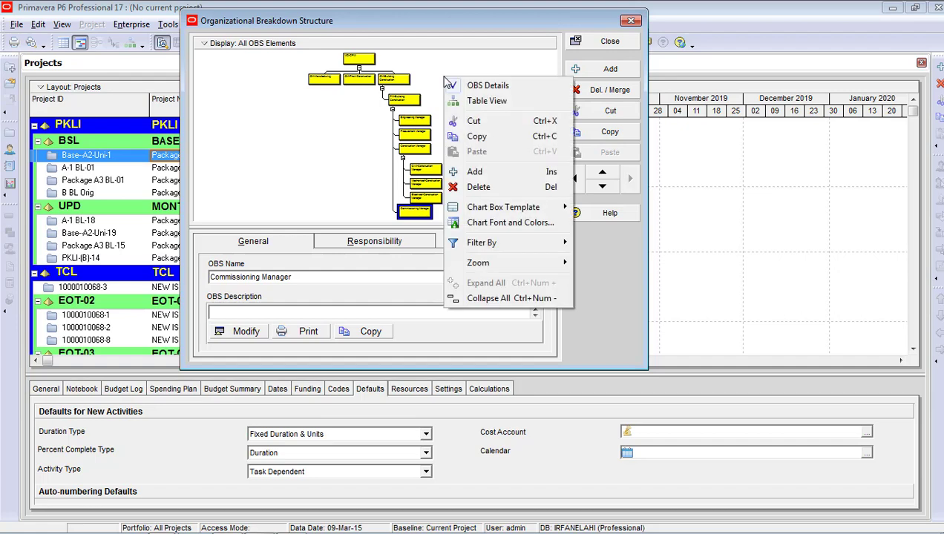
mouse_move(501, 265)
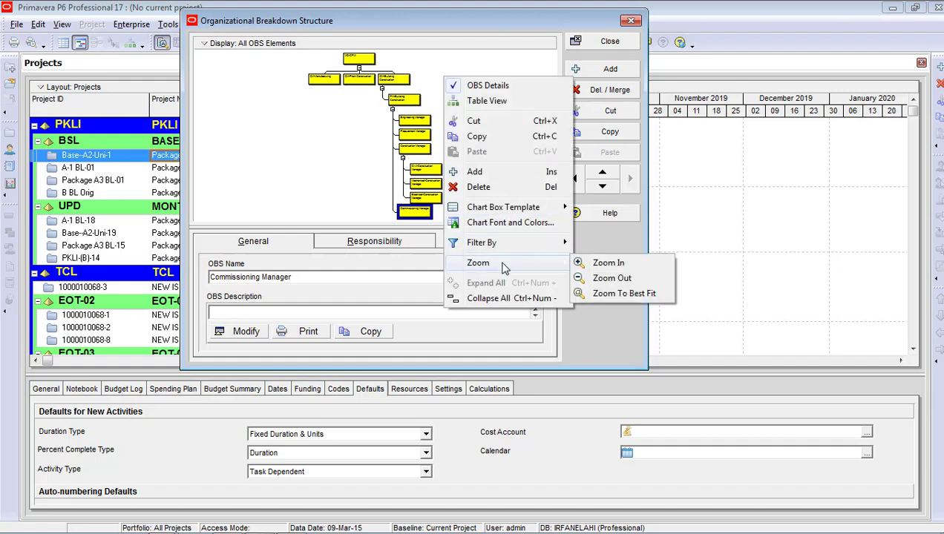
left_click(610, 294)
Zoom in on the OBS chart so MD-CPM and its GM boxes are readable
right_click(480, 109)
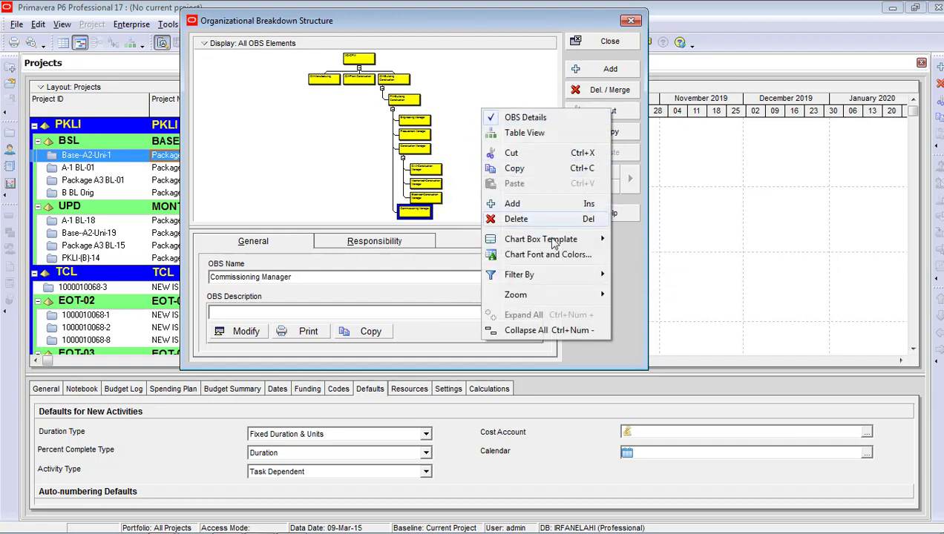
mouse_move(537, 295)
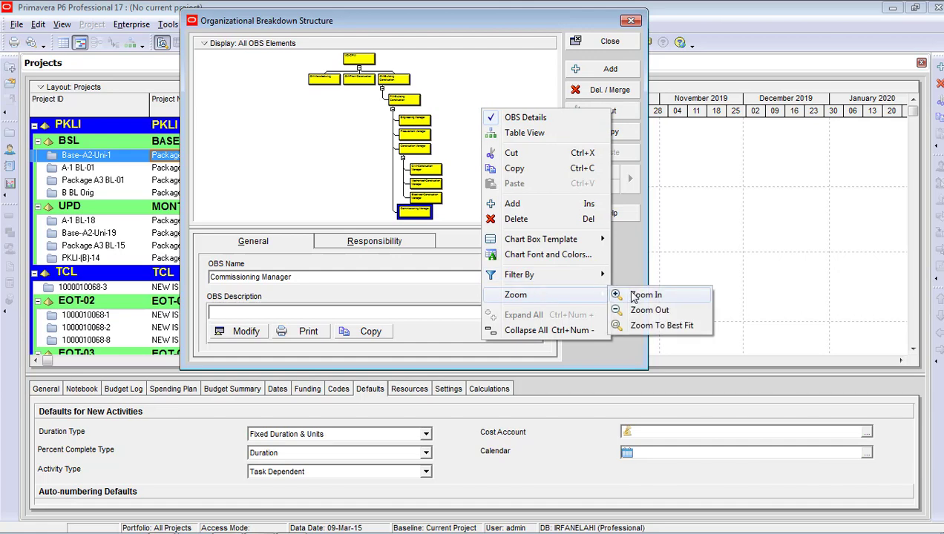
left_click(634, 295)
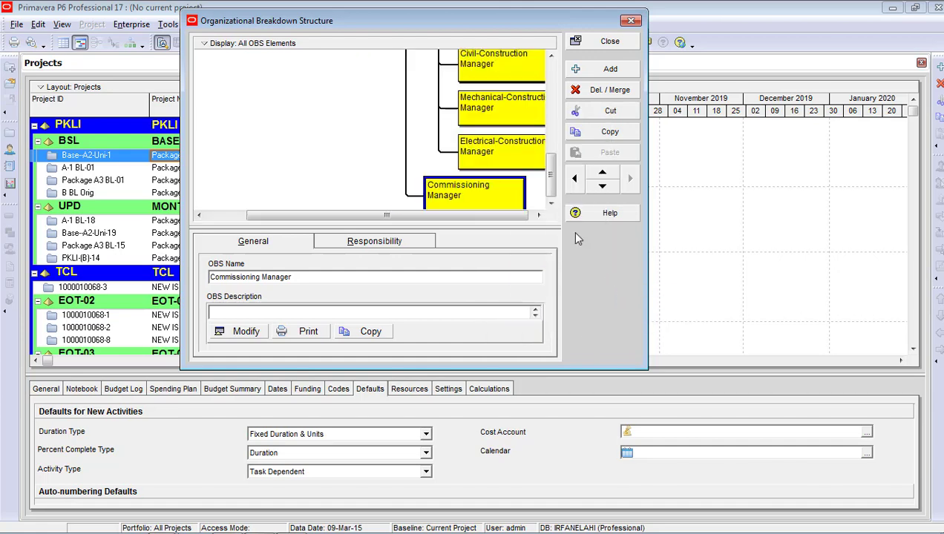
left_click(408, 144)
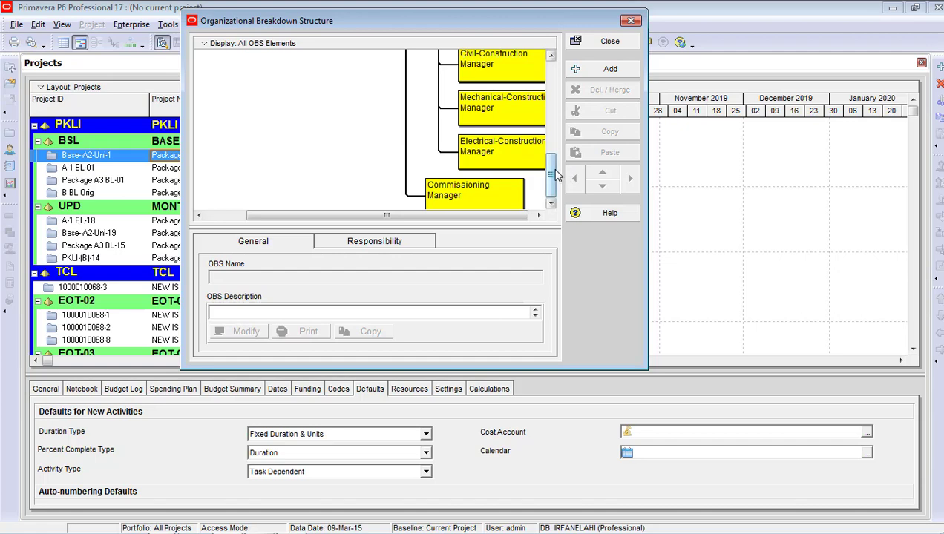
left_click_drag(551, 168, 552, 77)
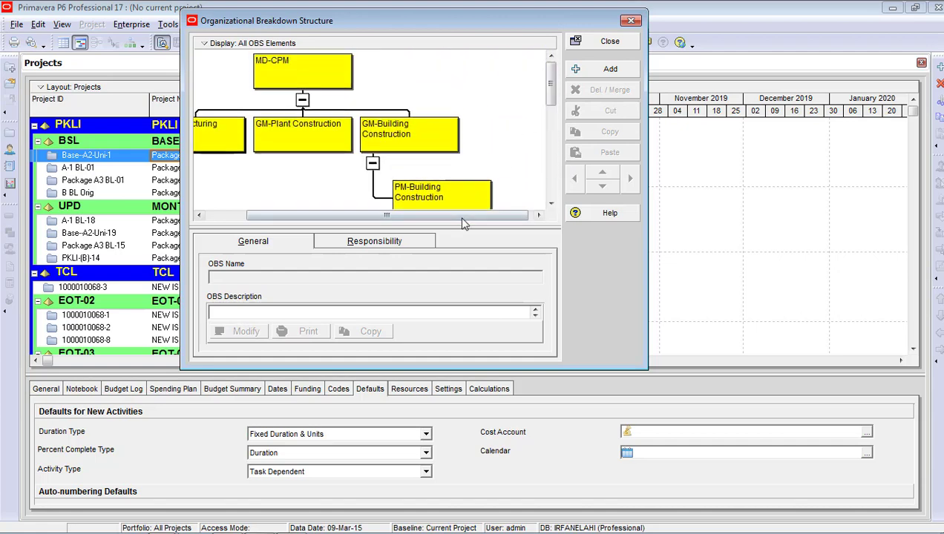
left_click_drag(461, 218, 421, 218)
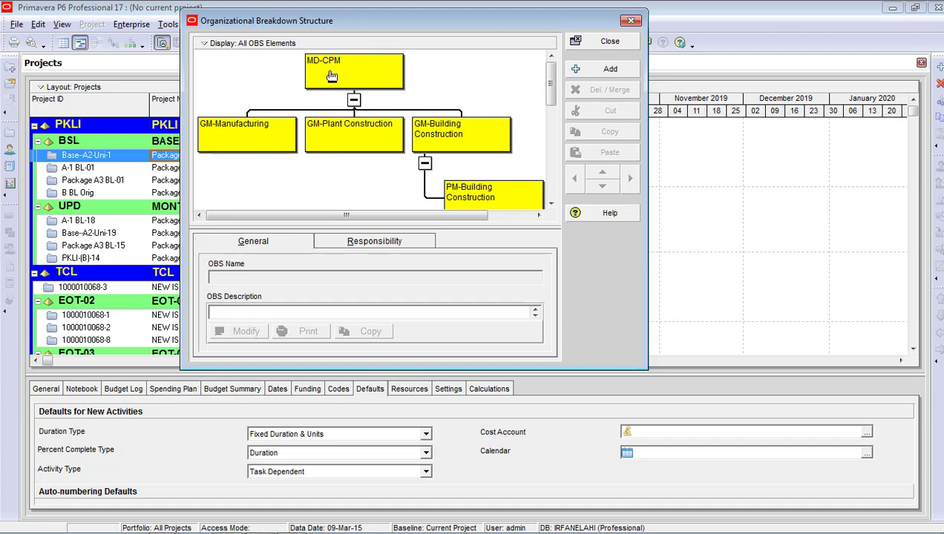
Add an OBS Description field row to the OBS chart box template
right_click(352, 131)
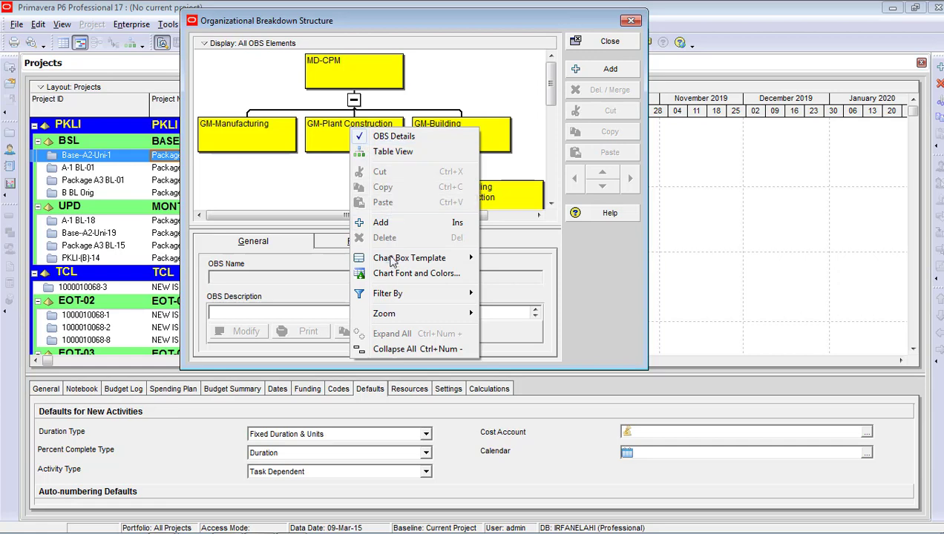
mouse_move(389, 265)
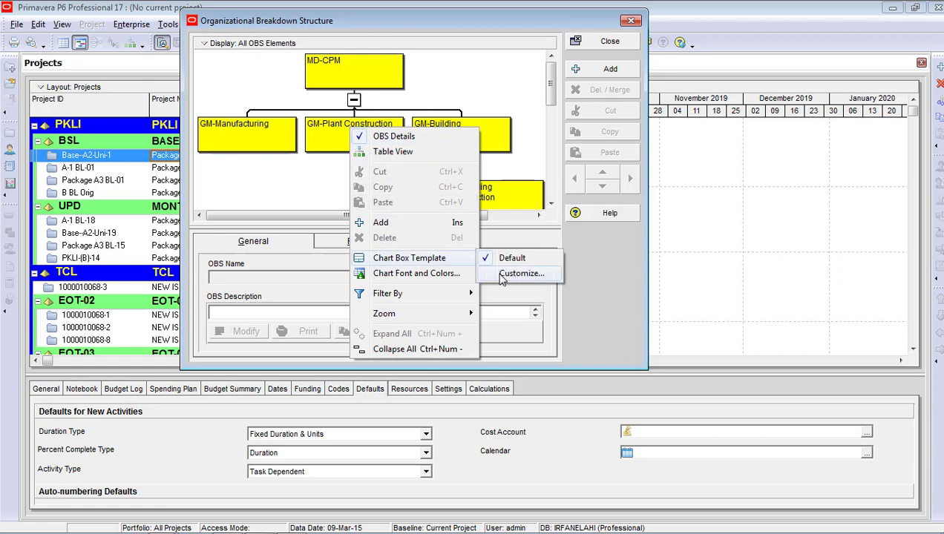
left_click(520, 273)
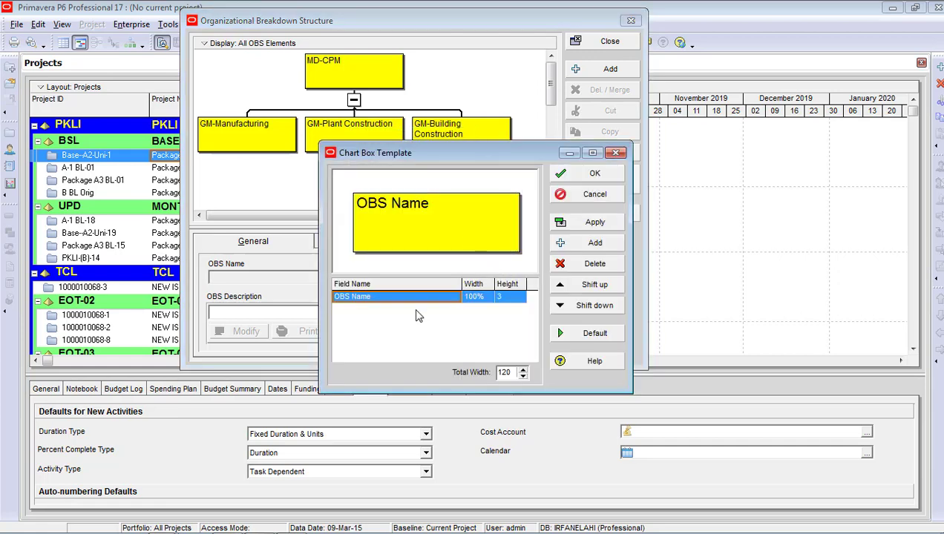
left_click(571, 244)
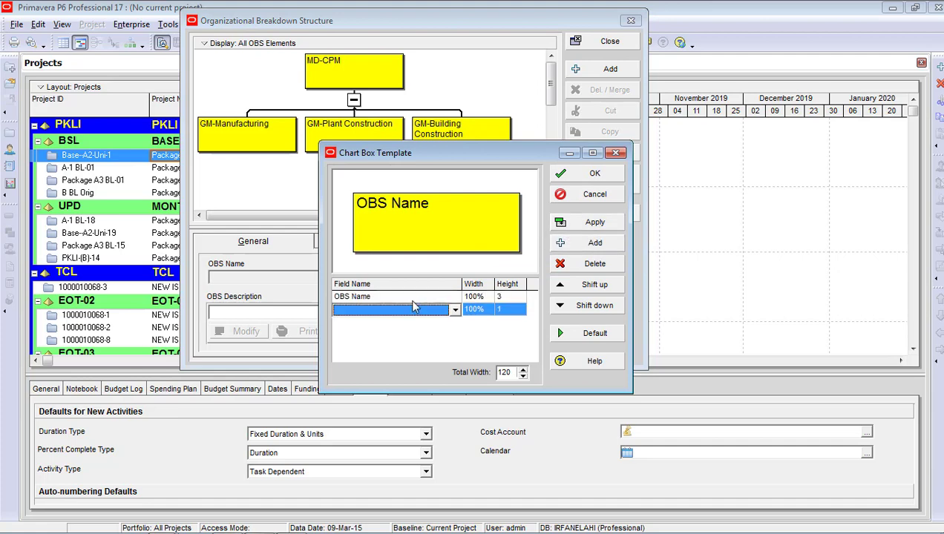
left_click(414, 310)
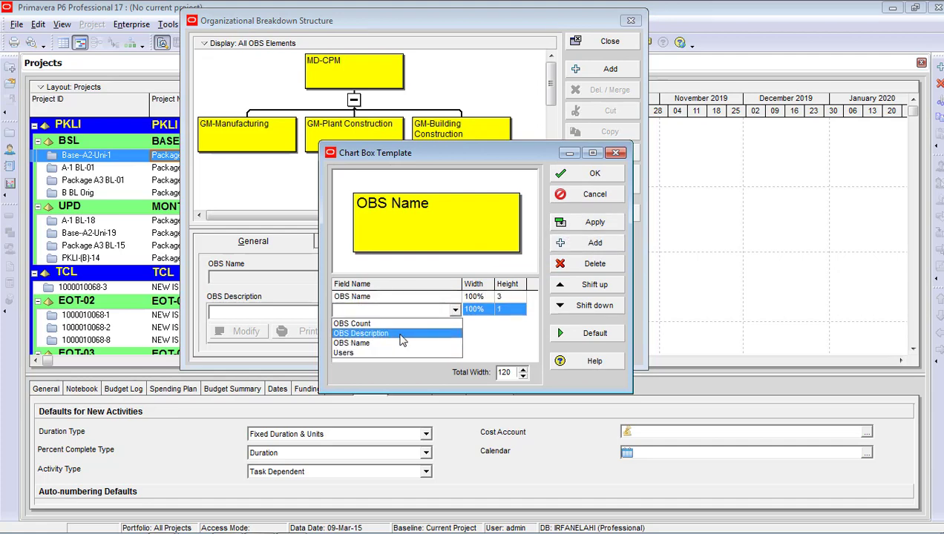
left_click(400, 335)
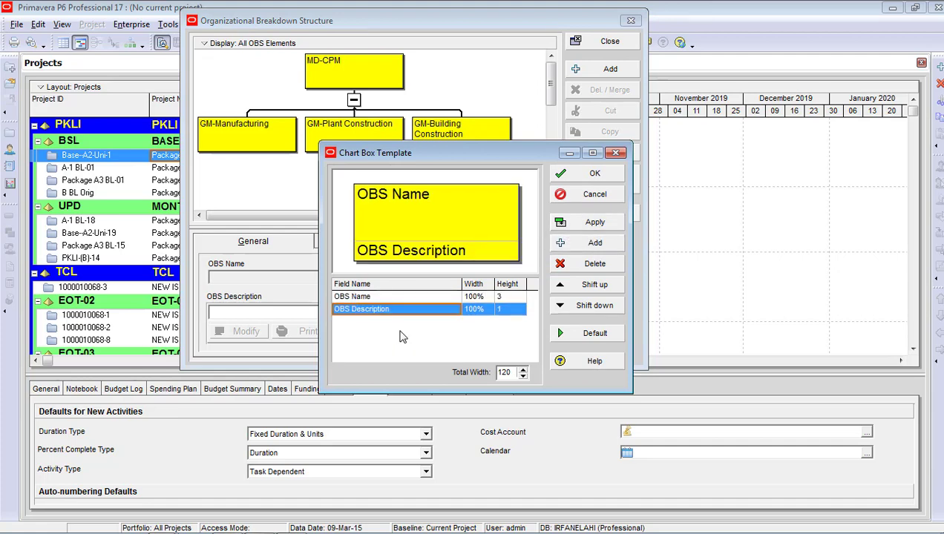
Set the OBS Description row height to 3, apply it, and close the OBS window
left_click(509, 312)
left_click(521, 306)
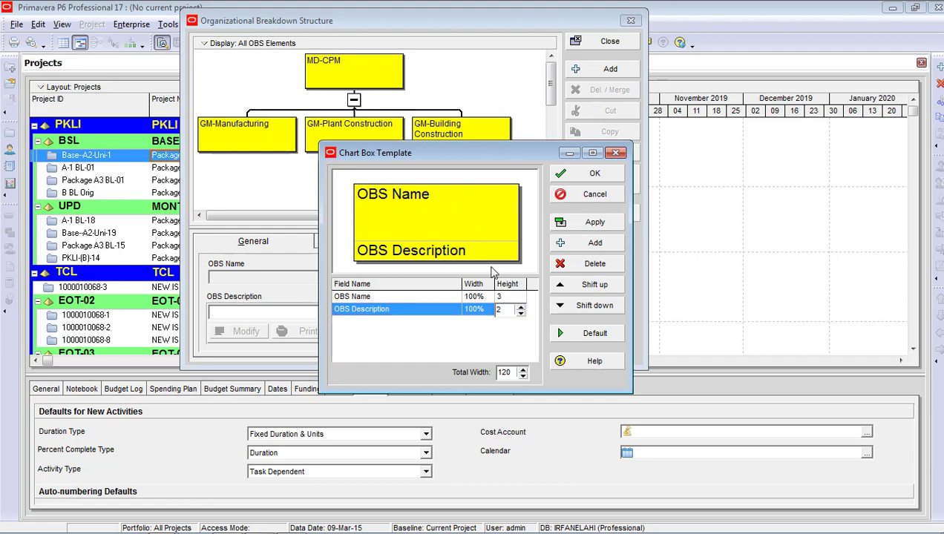
left_click(521, 306)
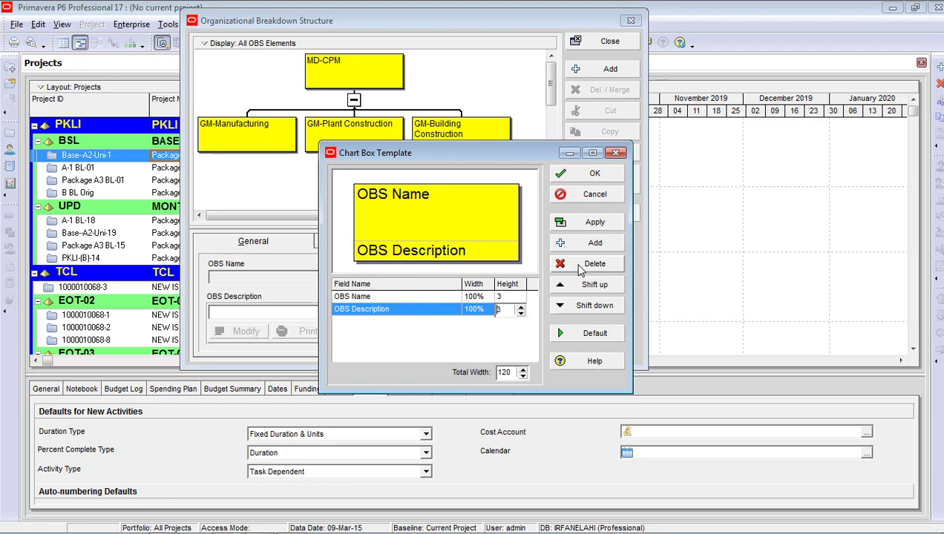
left_click(588, 226)
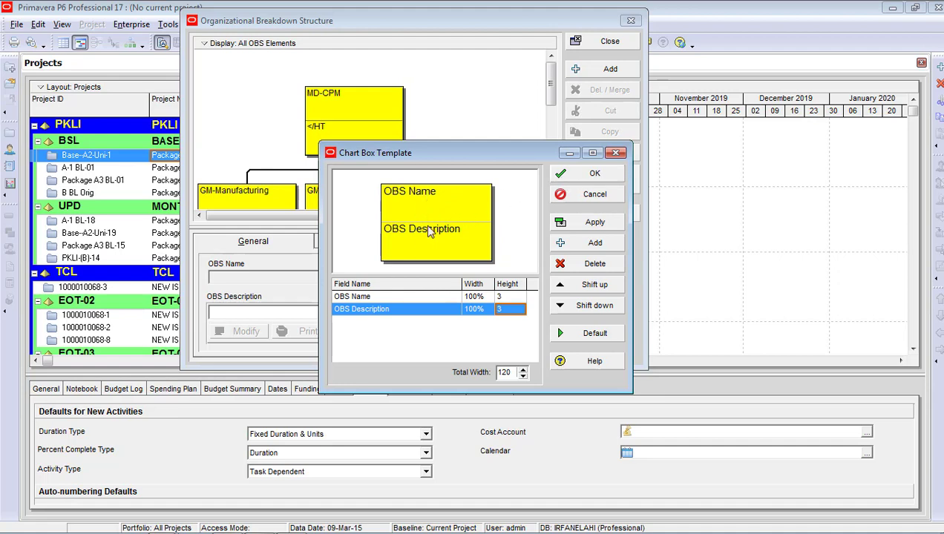
left_click(579, 189)
left_click(603, 42)
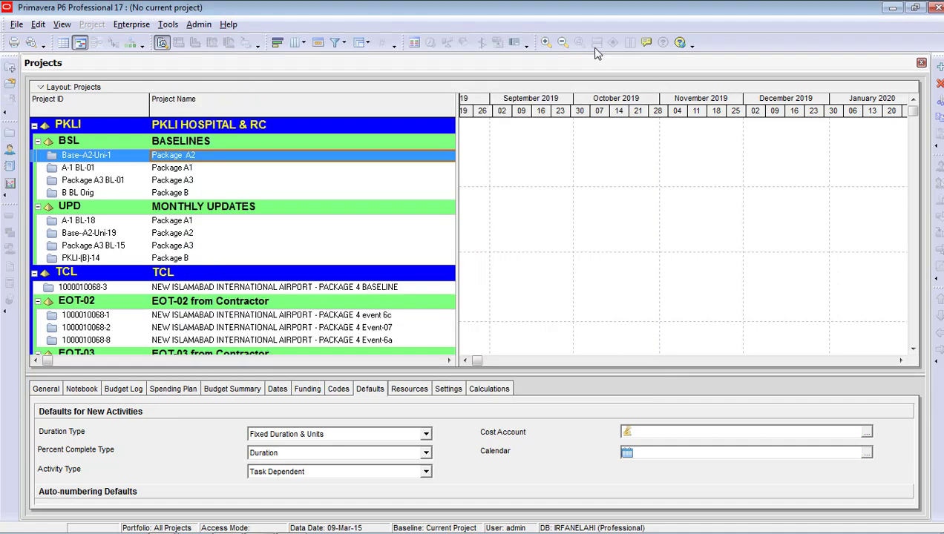
Reopen the OBS chart from the Enterprise menu and bring up its display options
left_click(135, 27)
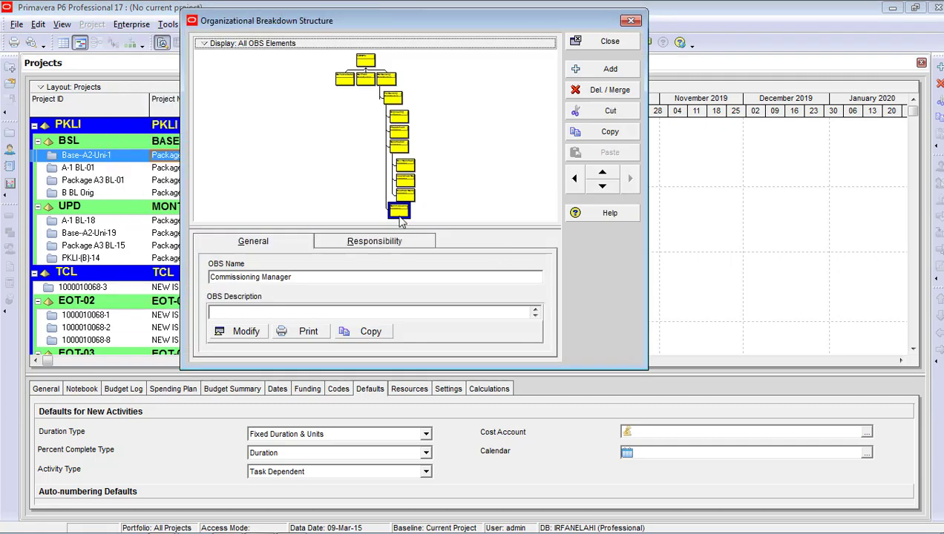
left_click(138, 137)
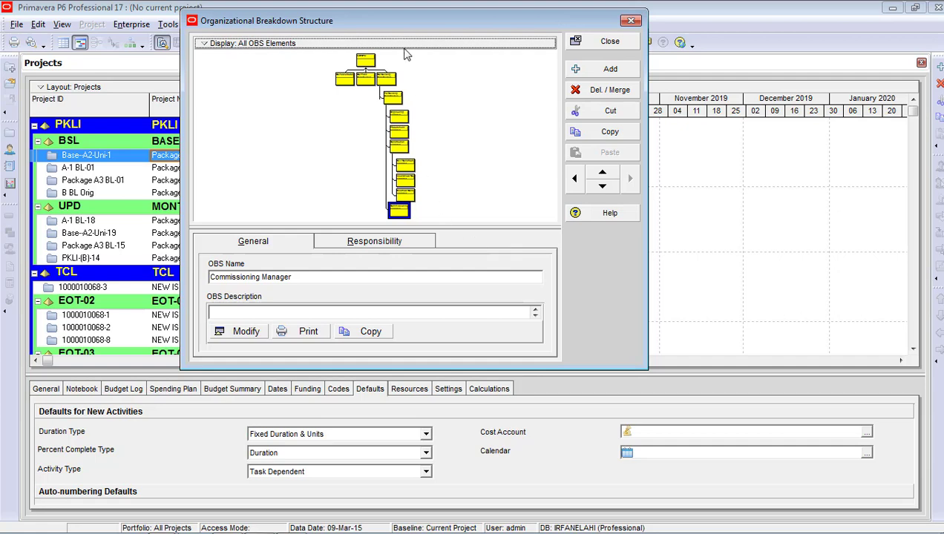
right_click(476, 77)
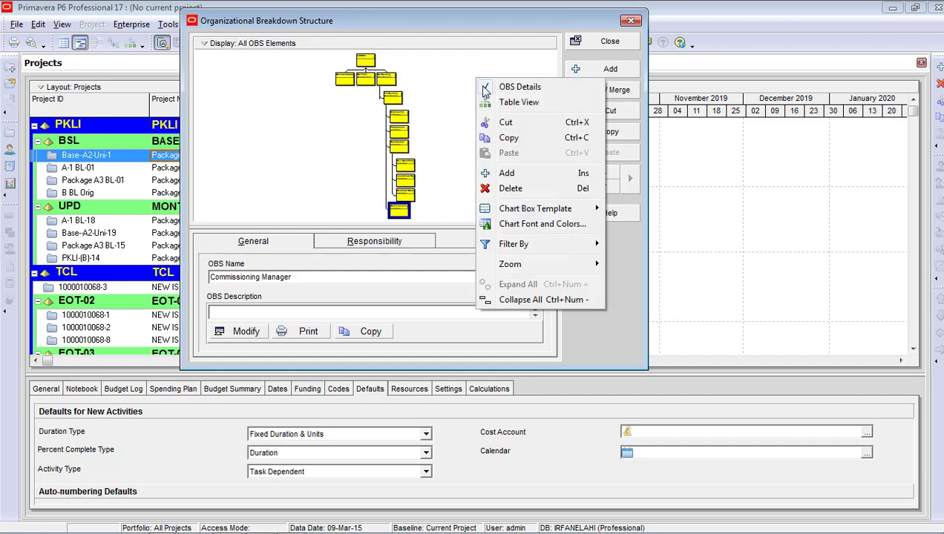
Switch the OBS back to Table View, then go to the Enterprise menu
left_click(519, 103)
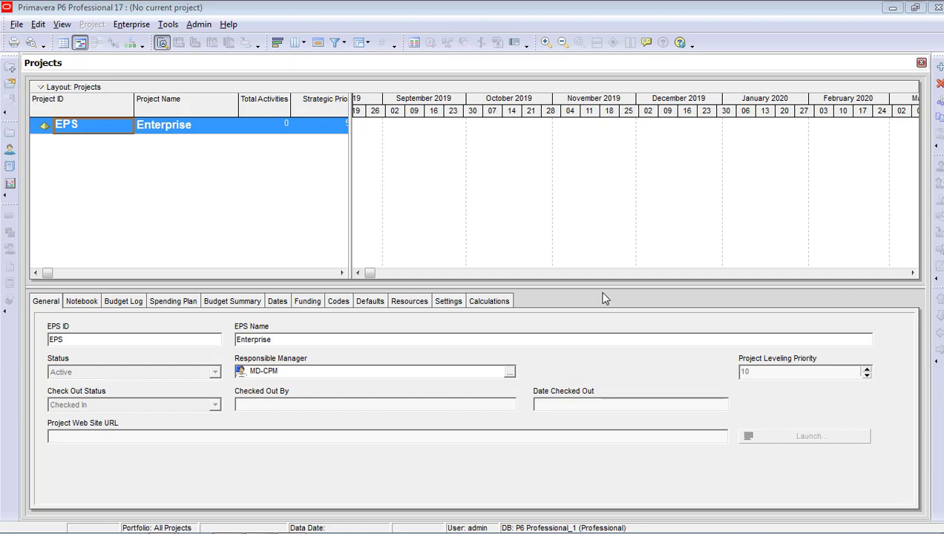
left_click(133, 24)
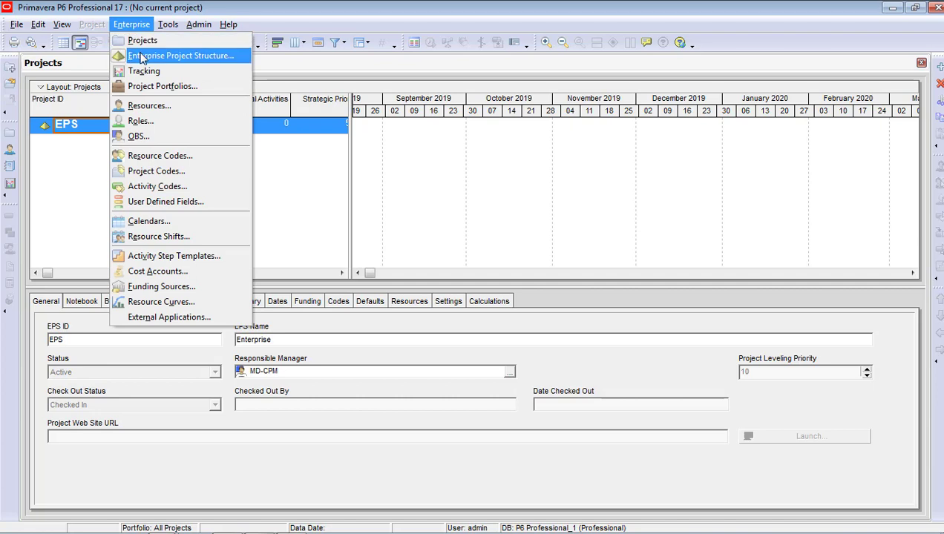
In the EPS editor, change the top node's ID to CPM and name to CPM Consultants
left_click(141, 57)
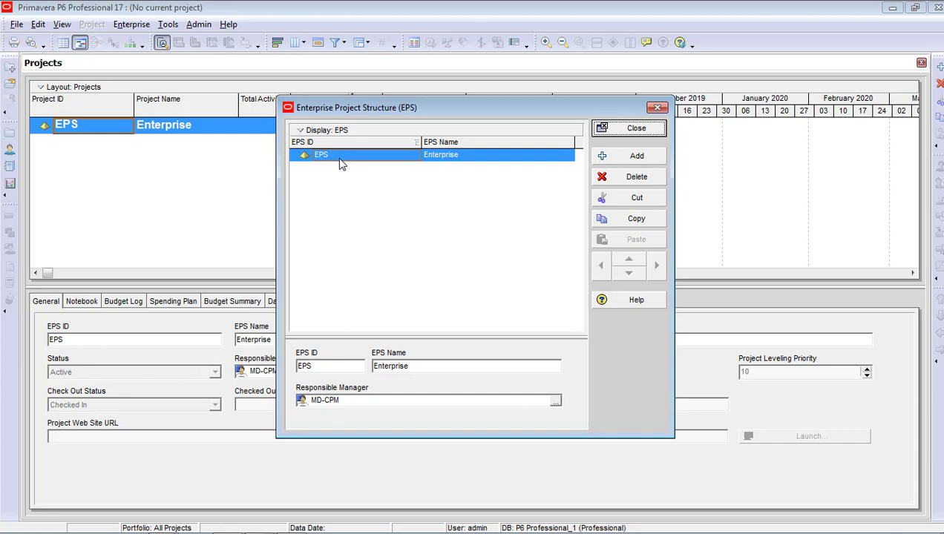
left_click(339, 161)
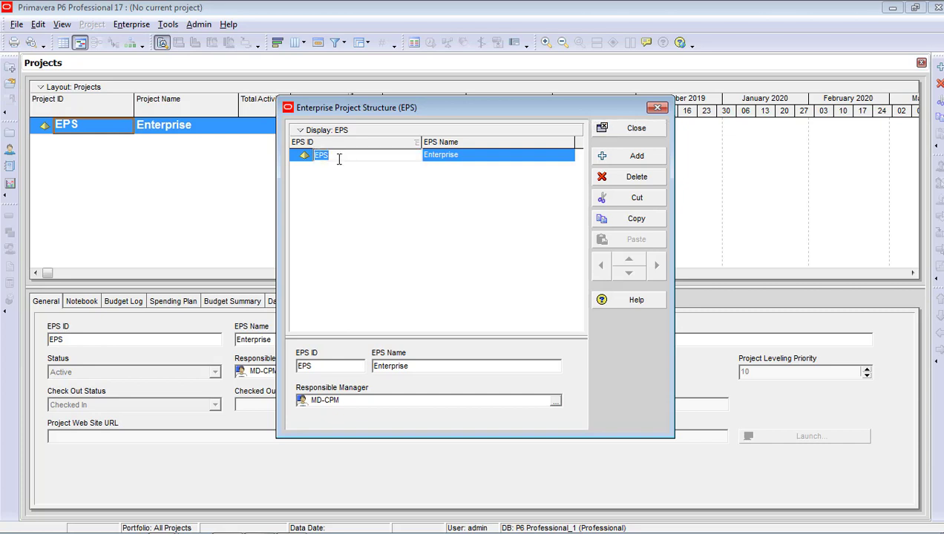
type("CPM")
key("Return")
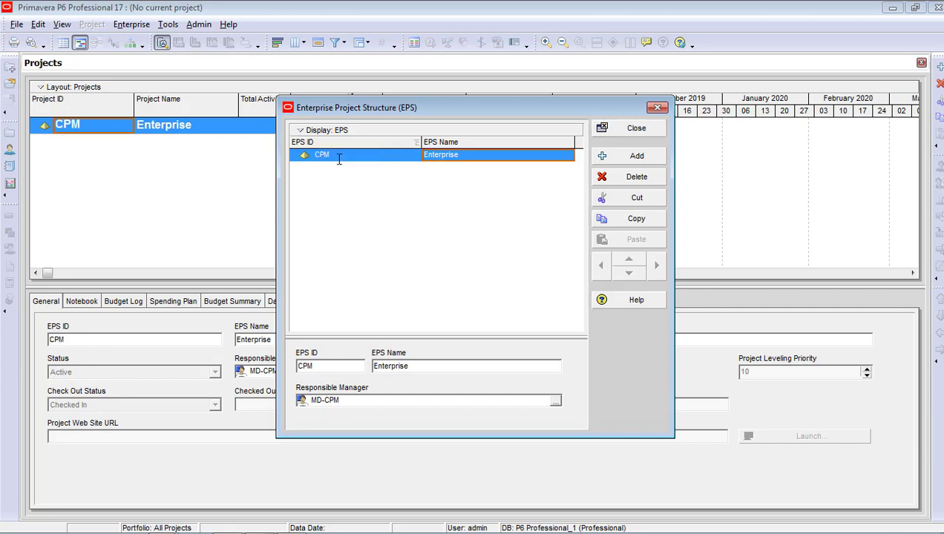
type("Onel")
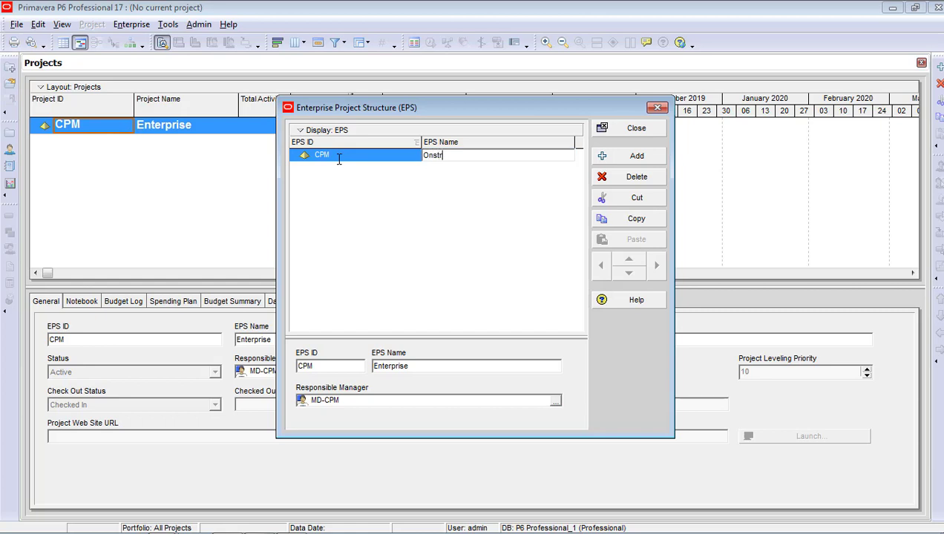
key("BackSpace")
key("BackSpace")
key("BackSpace")
key("BackSpace")
type("CPM Consultants")
key("Return")
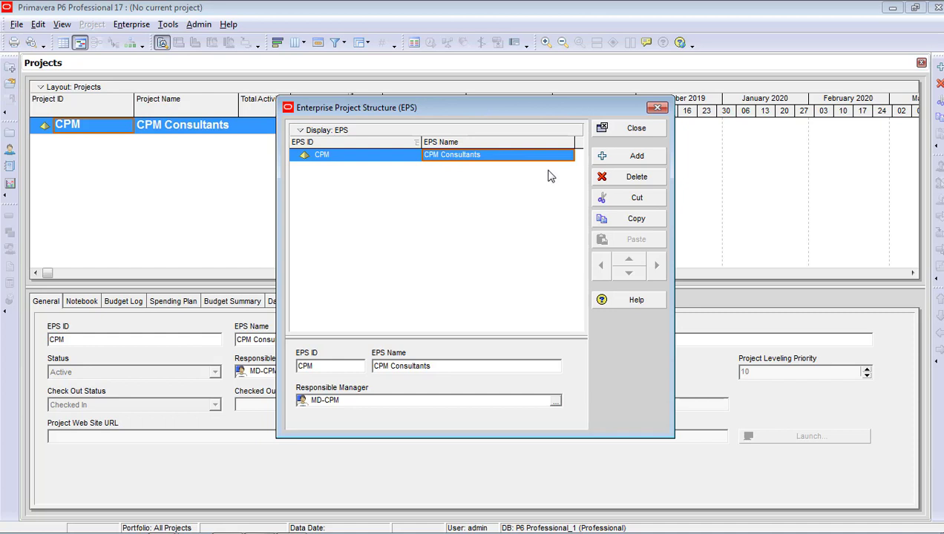
Add child EPS node MPP named Manufacturing Plant Projects under CPM
left_click(606, 157)
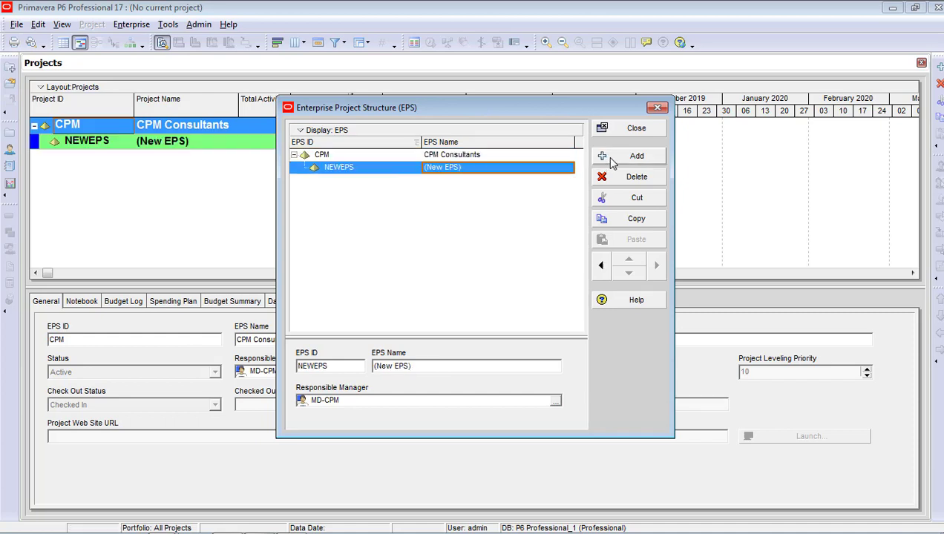
left_click(382, 172)
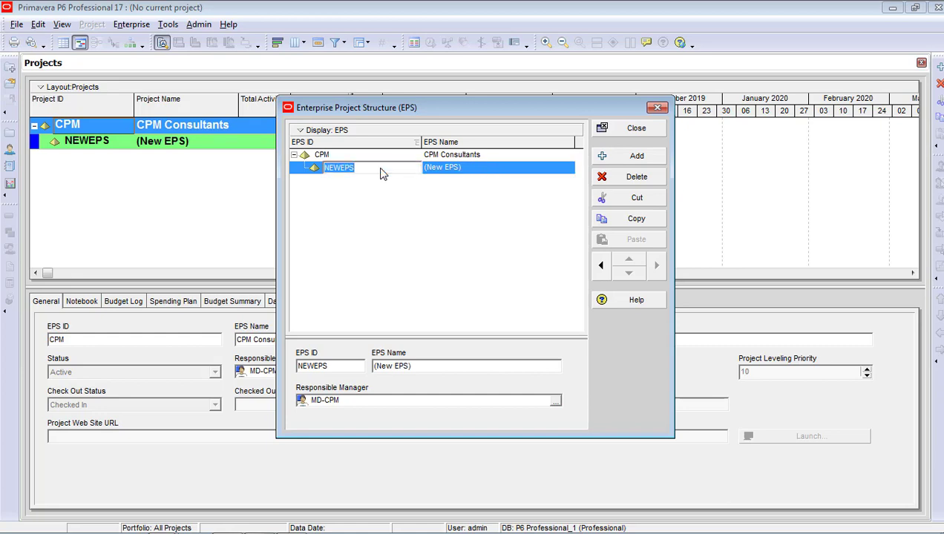
type("MPP")
left_click(466, 172)
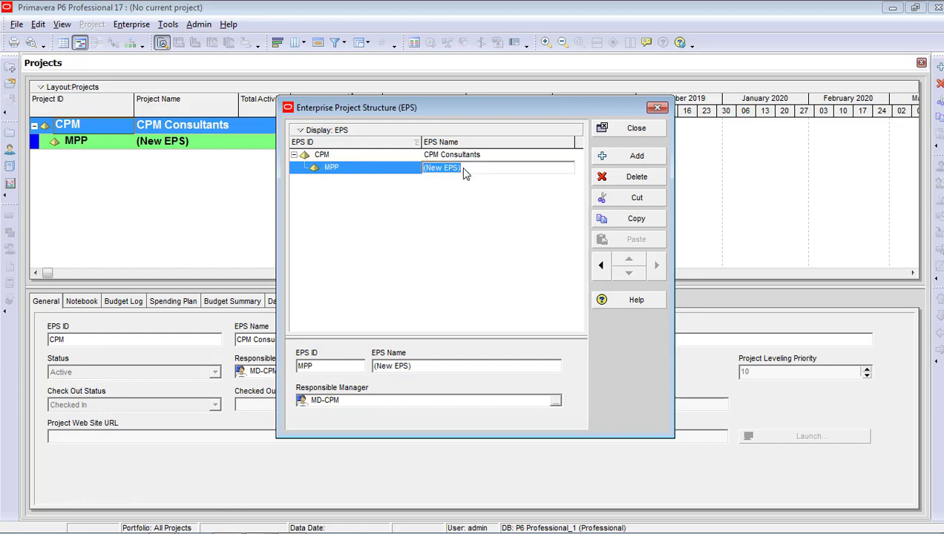
type("Manufacturing Plant Projects")
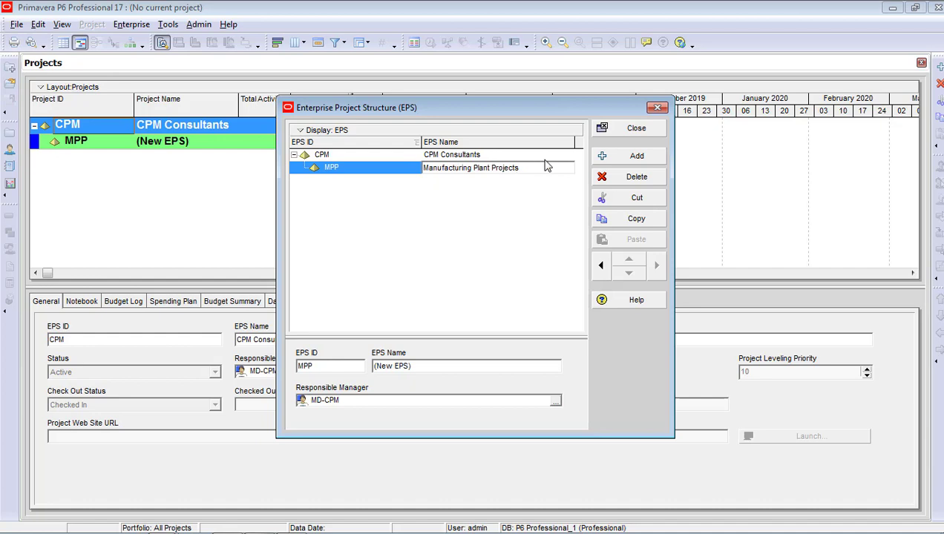
Add a second child EPS node CPP named Plant Construction Projects
left_click(632, 156)
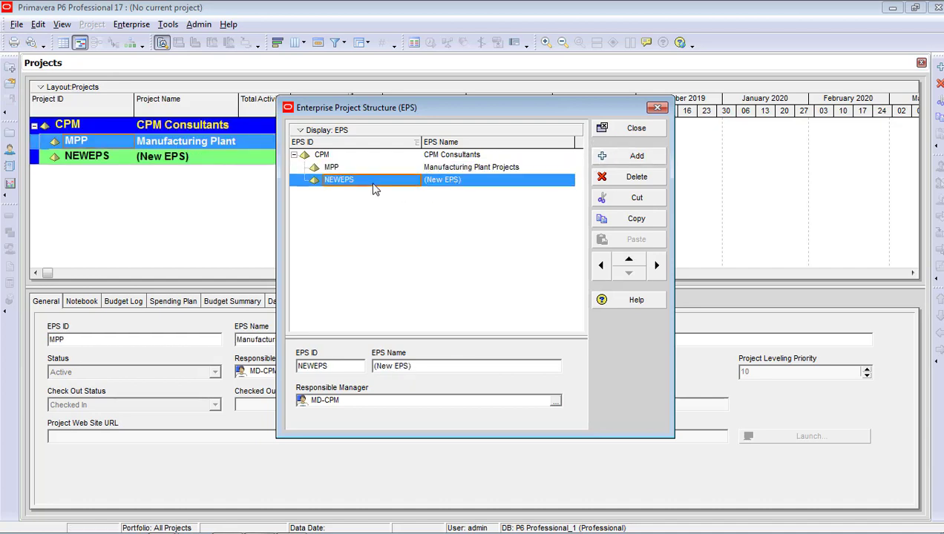
left_click(372, 183)
type("C")
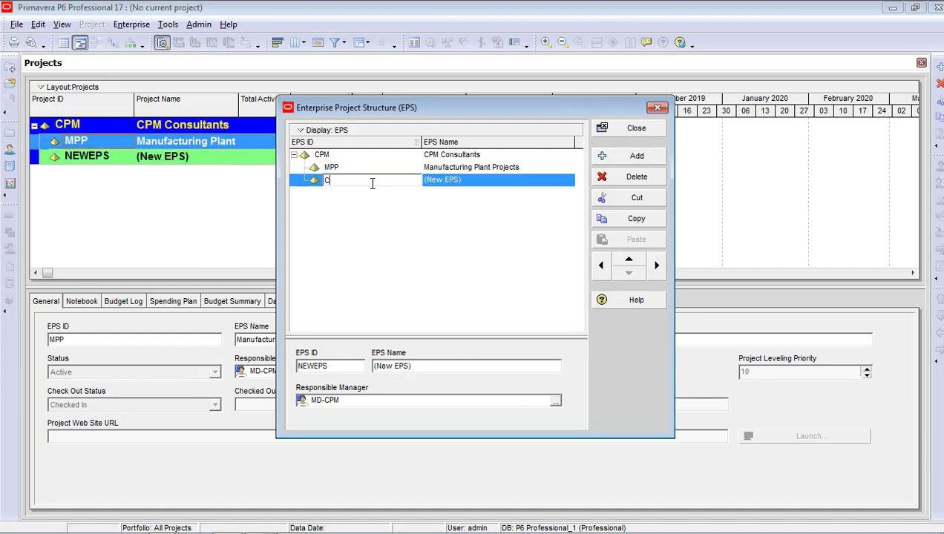
type("PP")
left_click(476, 189)
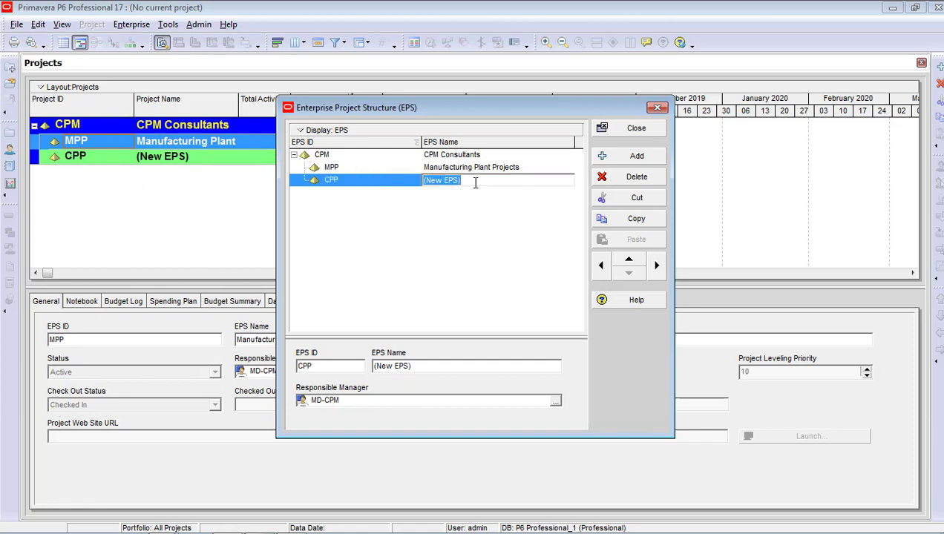
type("Plant Construc")
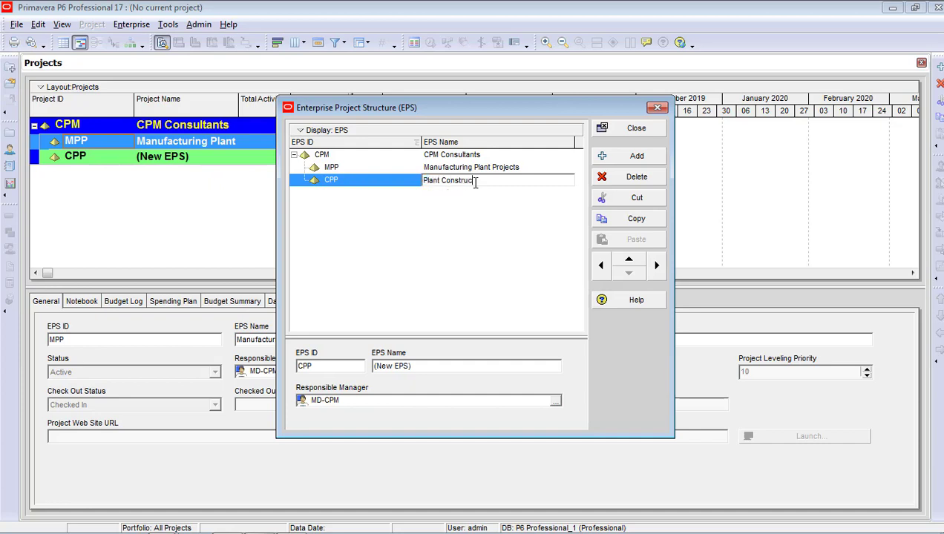
type("tion Projects")
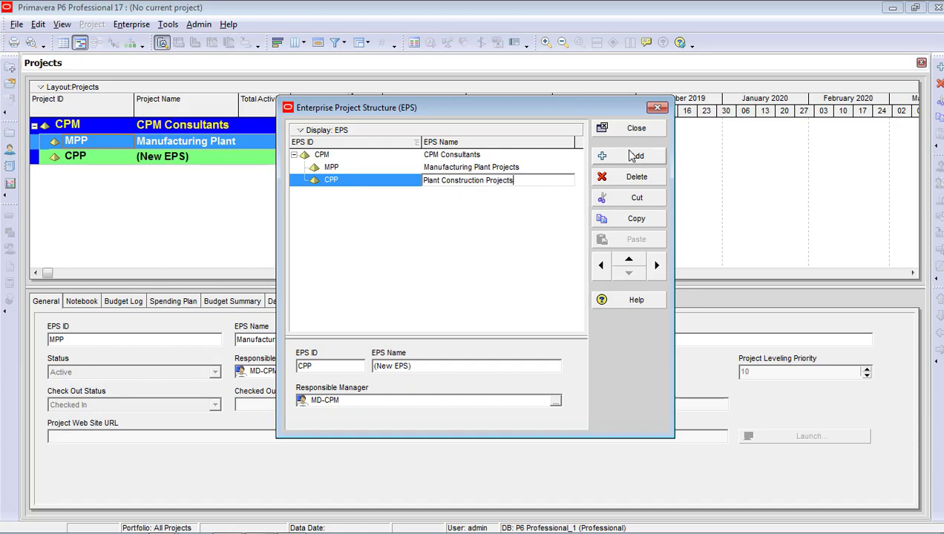
key("Return")
key("Insert")
Give the third EPS node ID BCP and name Building Construction Projects
left_click(358, 195)
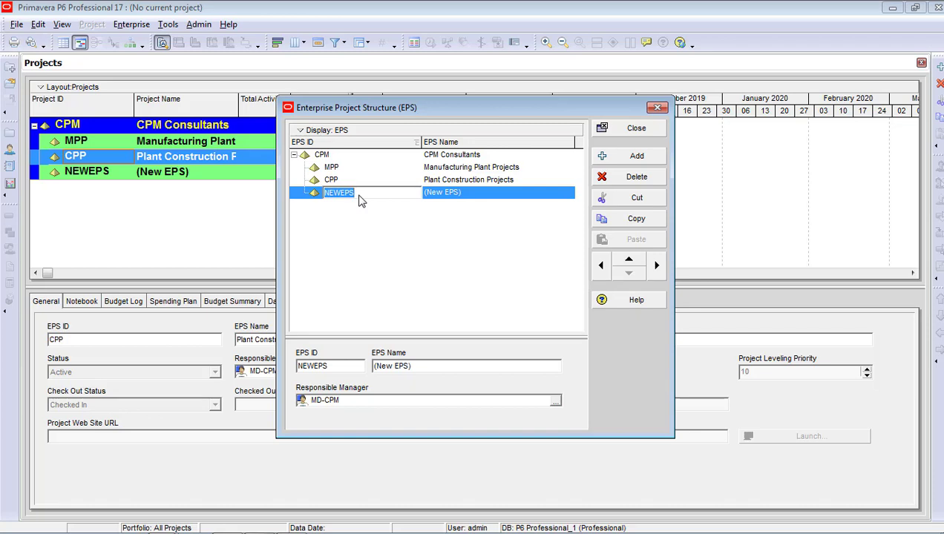
type("BCP")
left_click(486, 194)
type("Bu")
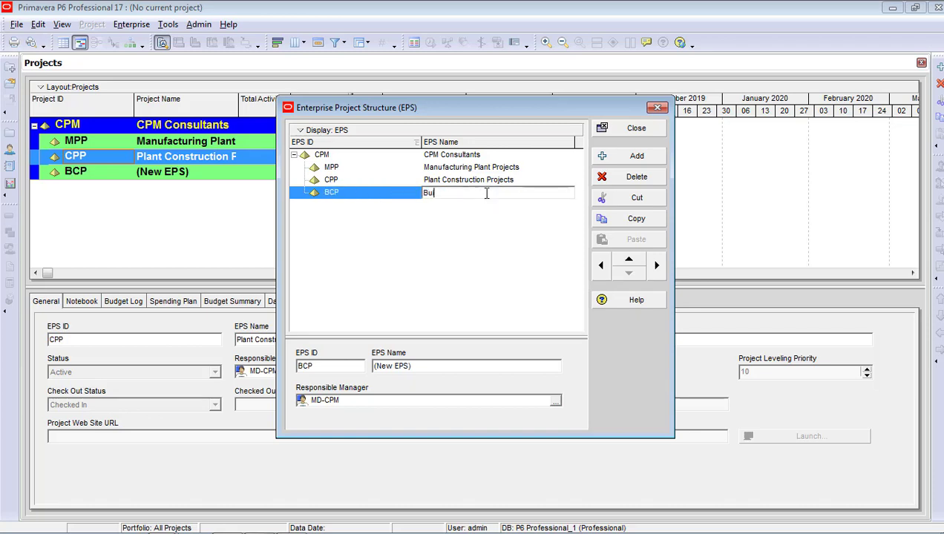
type("ilding Construction Projects")
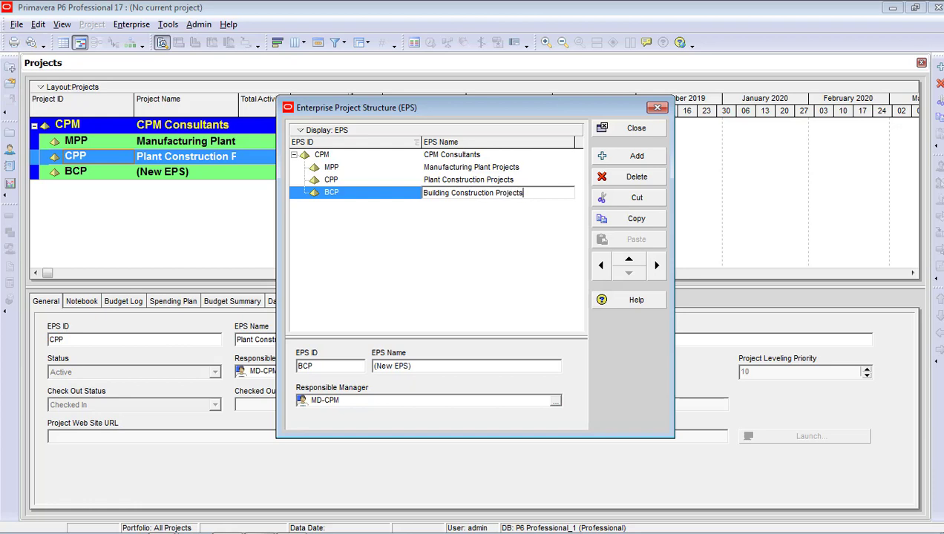
left_click(483, 244)
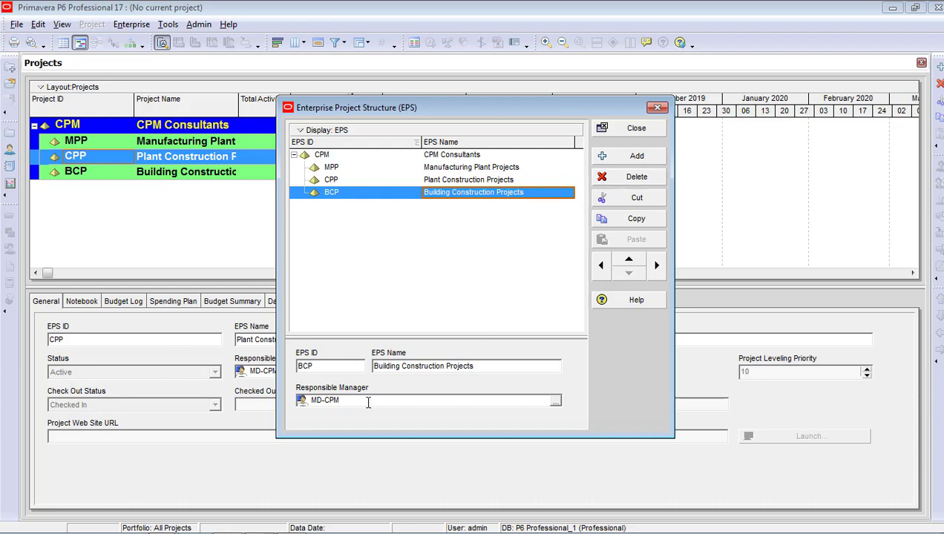
Browse the OBS list for CPM Consultants' manager, leaving it unchanged
left_click(452, 157)
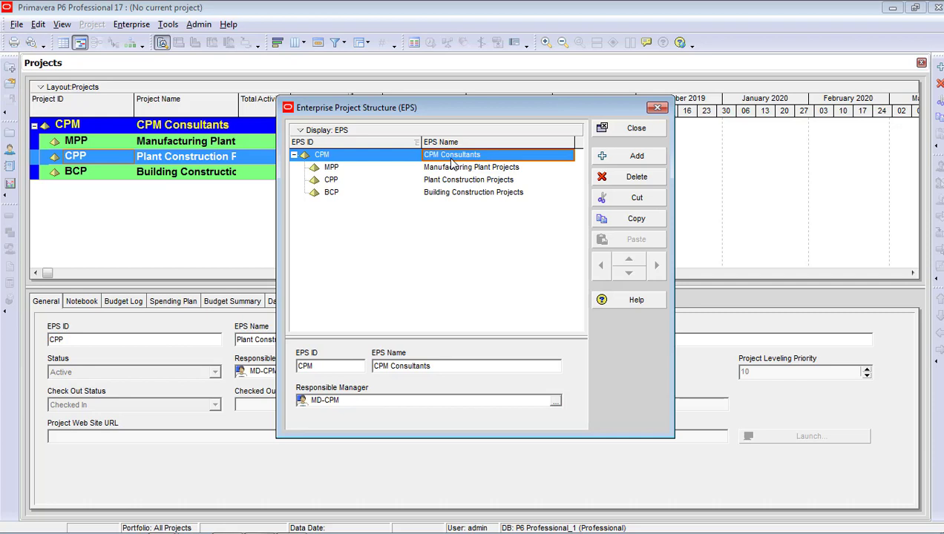
left_click(555, 401)
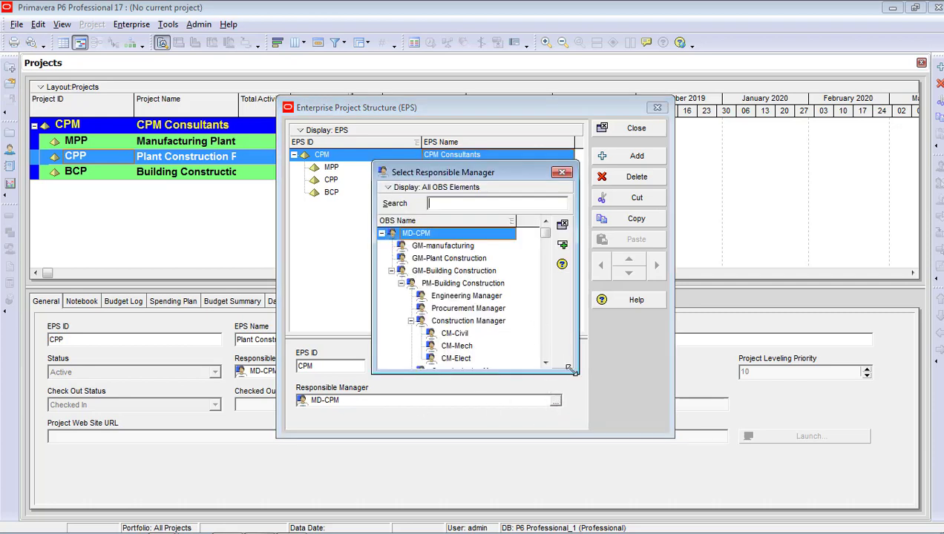
left_click_drag(573, 371, 750, 422)
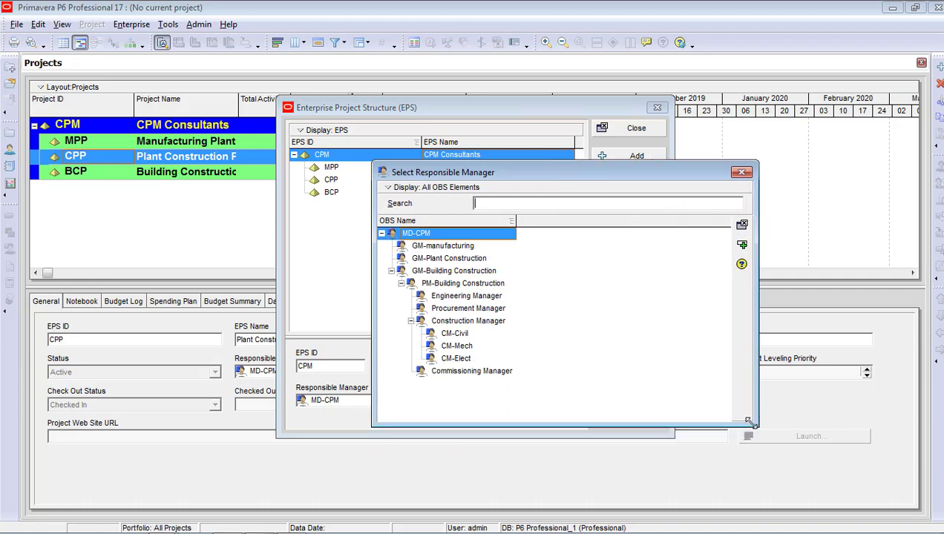
left_click_drag(552, 176, 714, 62)
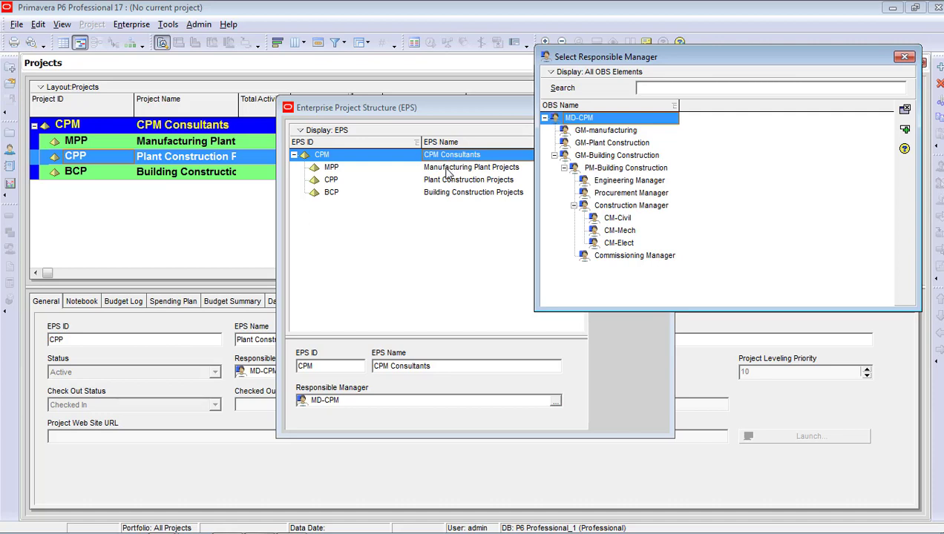
left_click(904, 59)
Set Manufacturing Plant Projects' responsible manager to GM-manufacturing
left_click(492, 173)
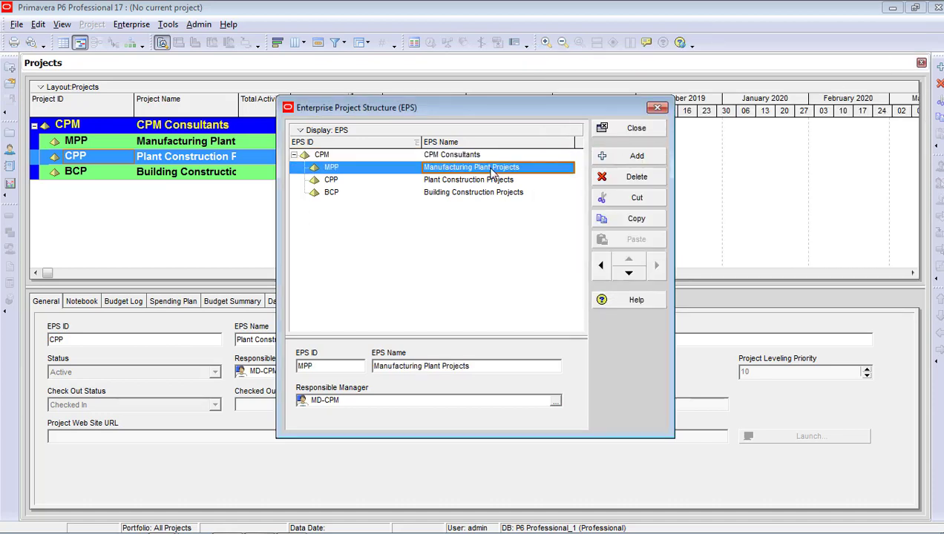
left_click(555, 400)
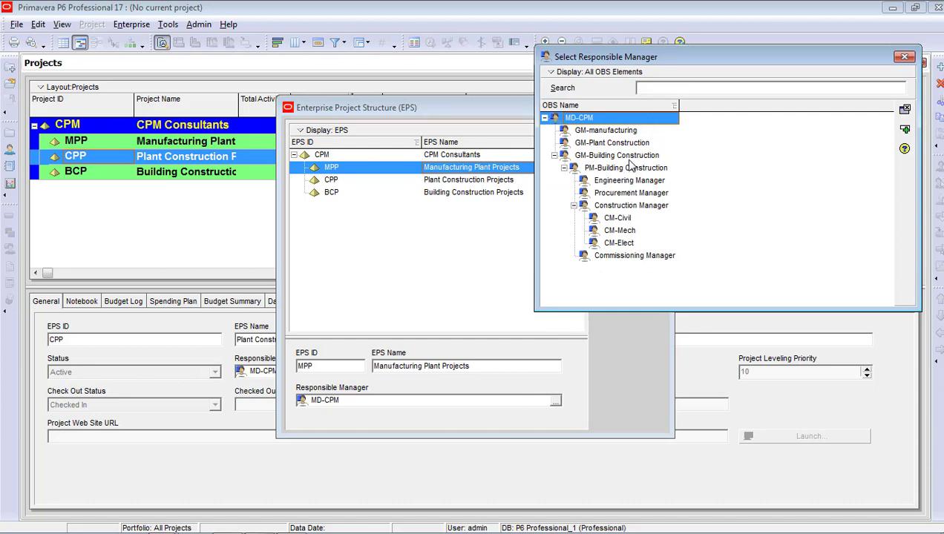
left_click(629, 134)
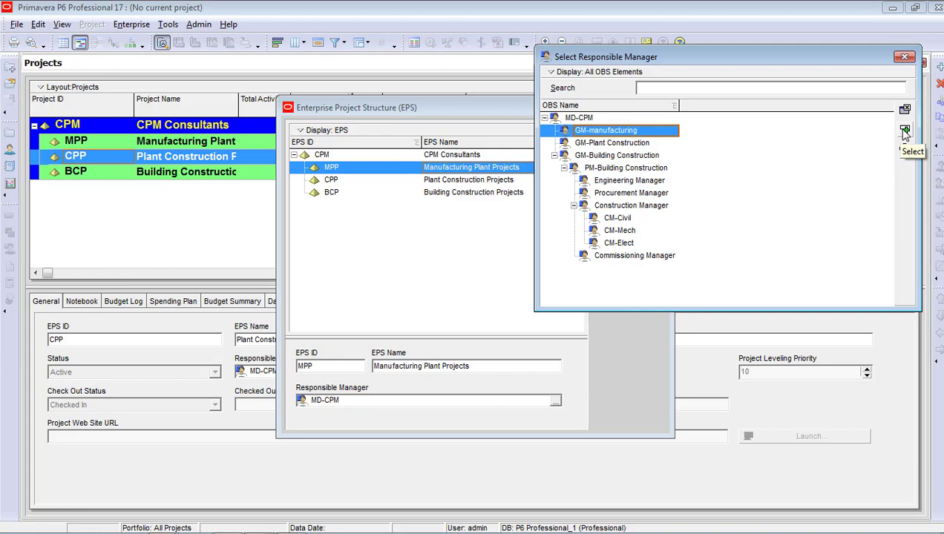
double_click(651, 134)
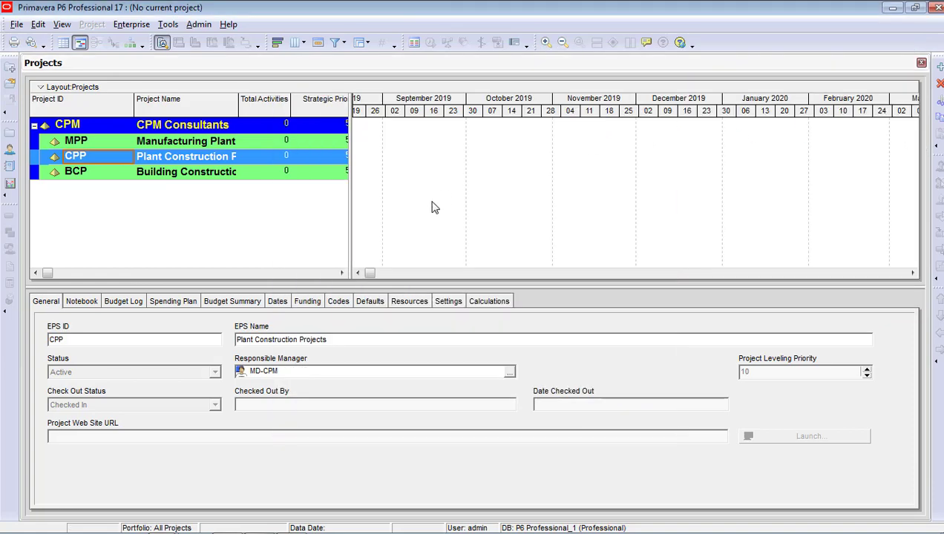
Reopen the EPS editor and make GM-Plant Construction responsible for CPP
left_click(135, 26)
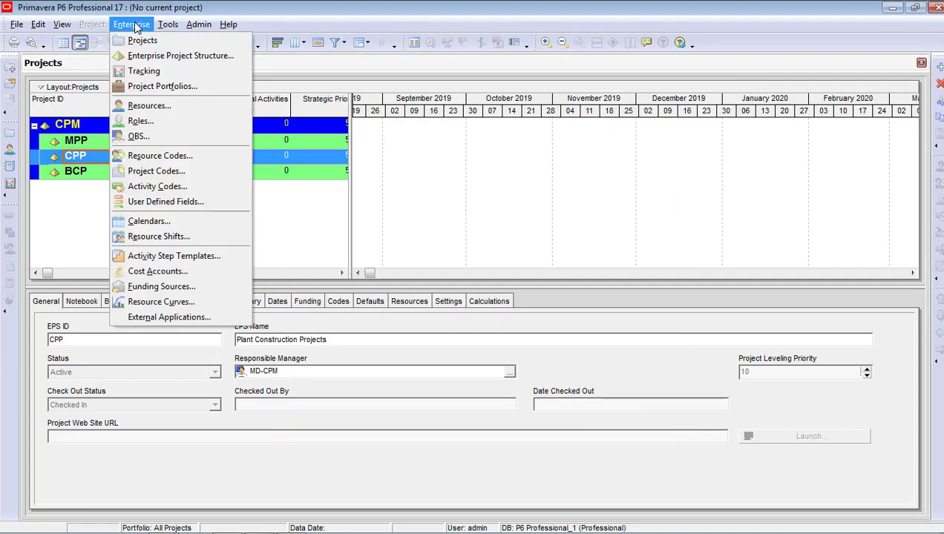
left_click(159, 56)
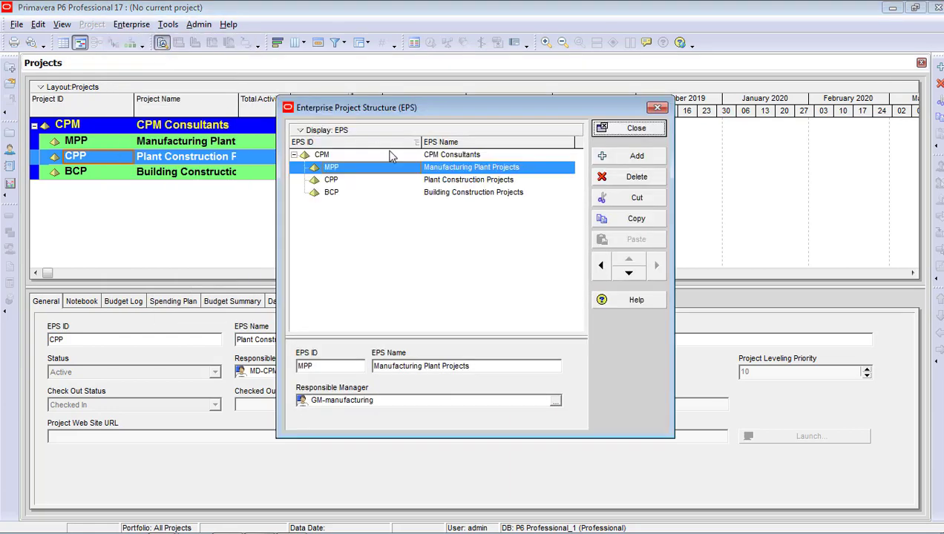
left_click(445, 182)
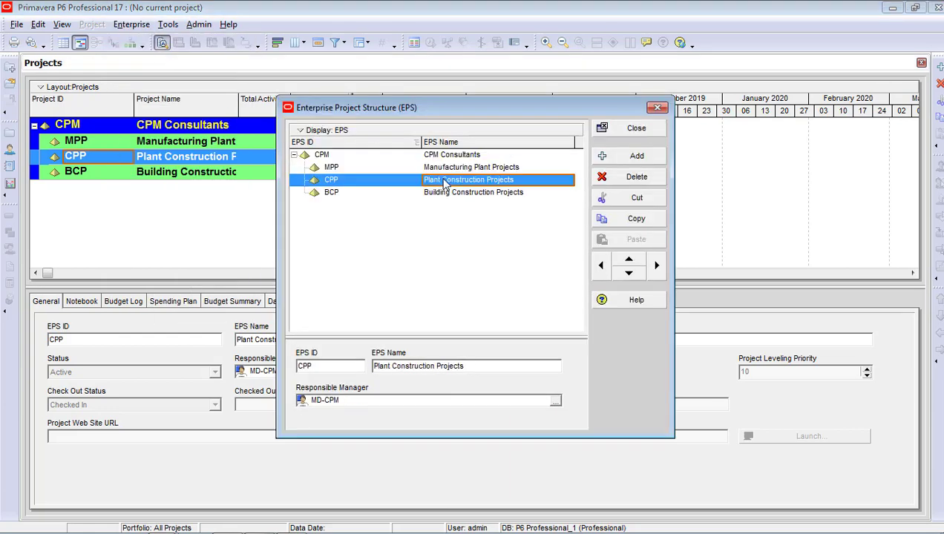
left_click(555, 402)
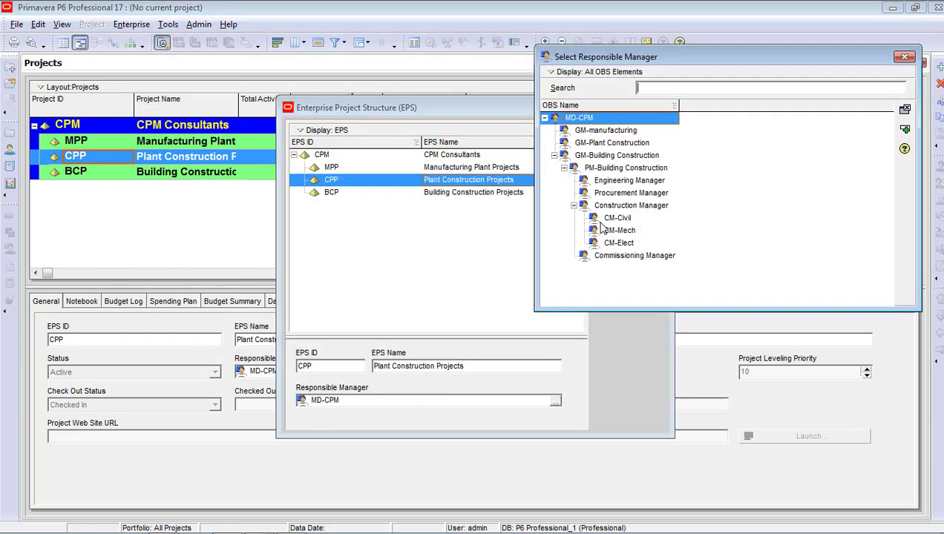
left_click(619, 145)
double_click(619, 145)
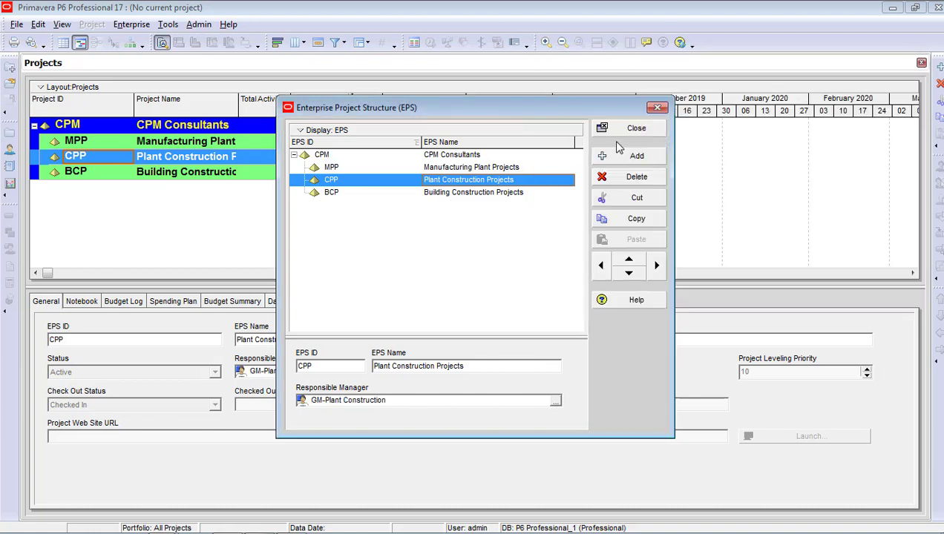
Make GM-Building Construction responsible for BCP, then delete an accidentally added EPS node
left_click(472, 192)
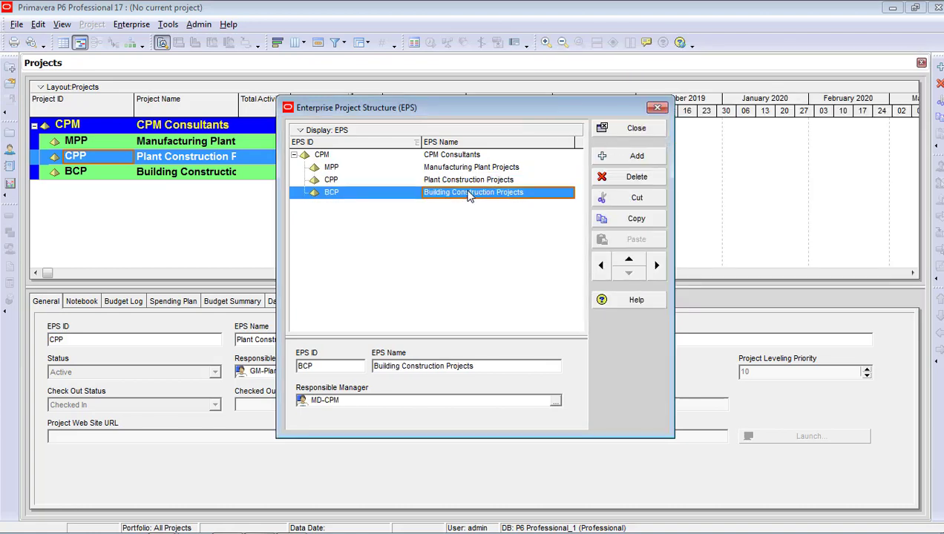
left_click(555, 399)
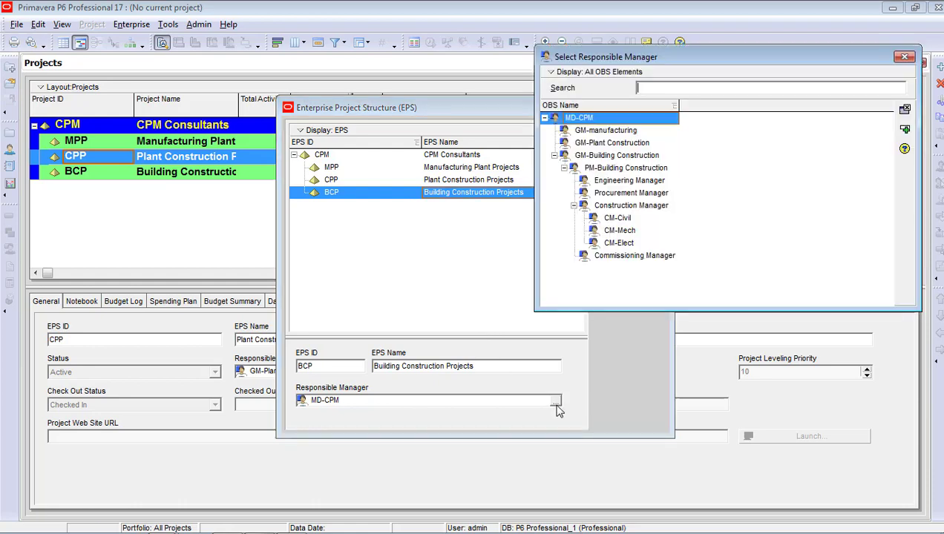
double_click(633, 157)
left_click(635, 156)
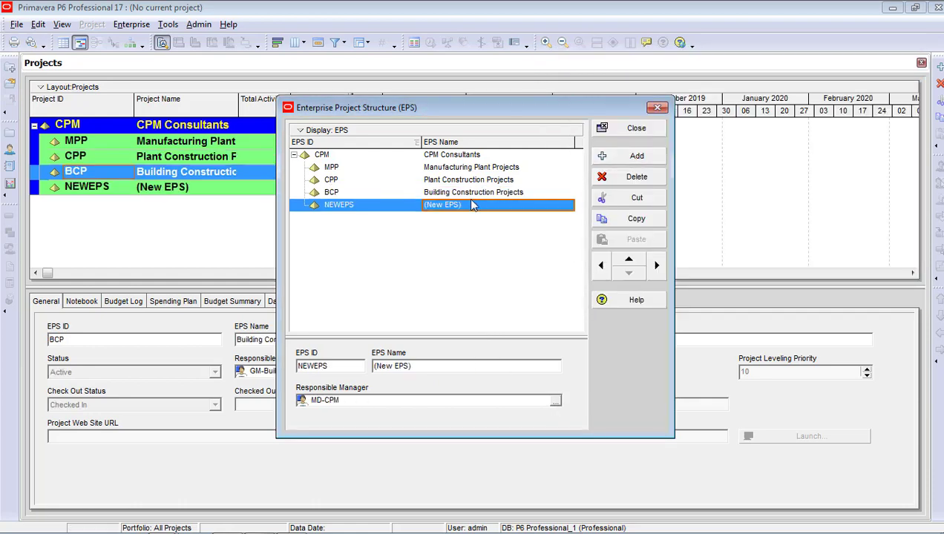
left_click(613, 178)
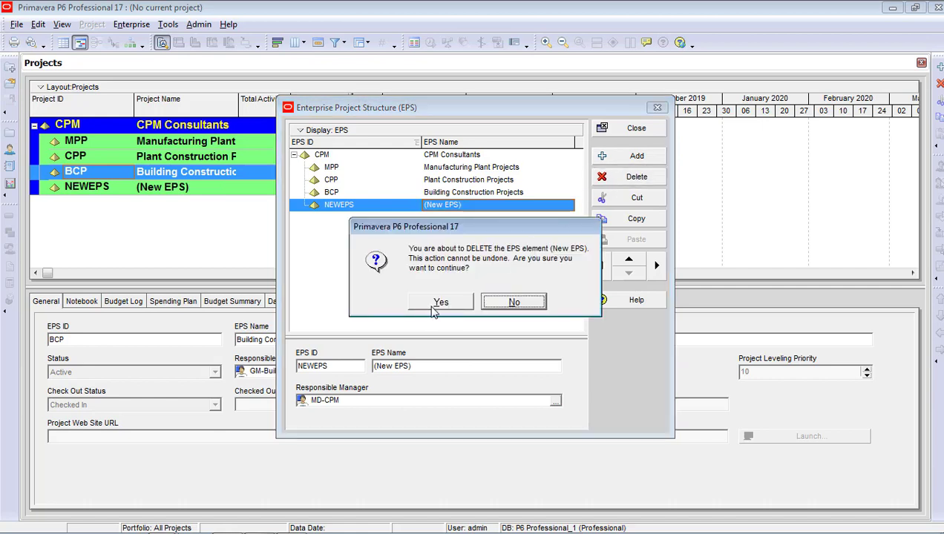
left_click(438, 304)
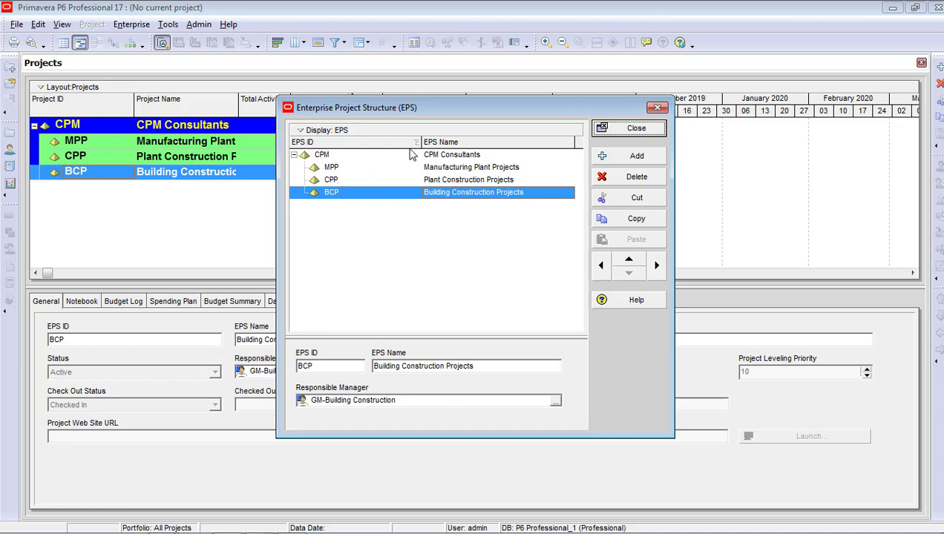
Add a Responsible Manager column to the EPS table and narrow the EPS ID and EPS Name columns to fit
left_click_drag(419, 143, 357, 152)
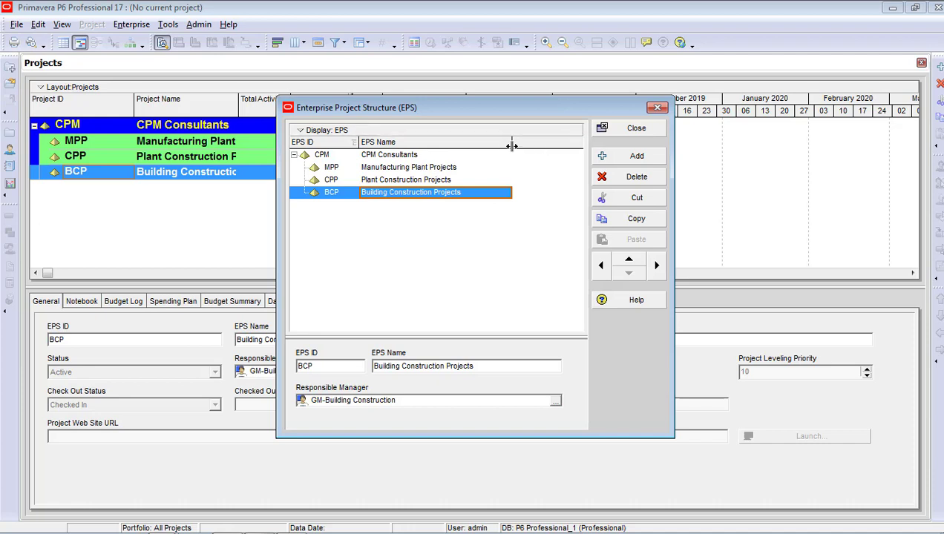
left_click_drag(510, 143, 486, 154)
right_click(514, 149)
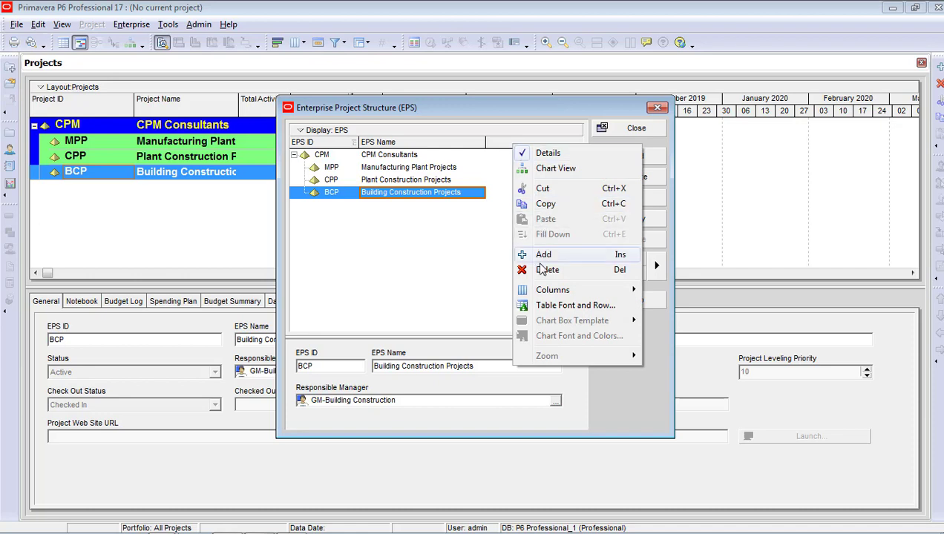
mouse_move(544, 294)
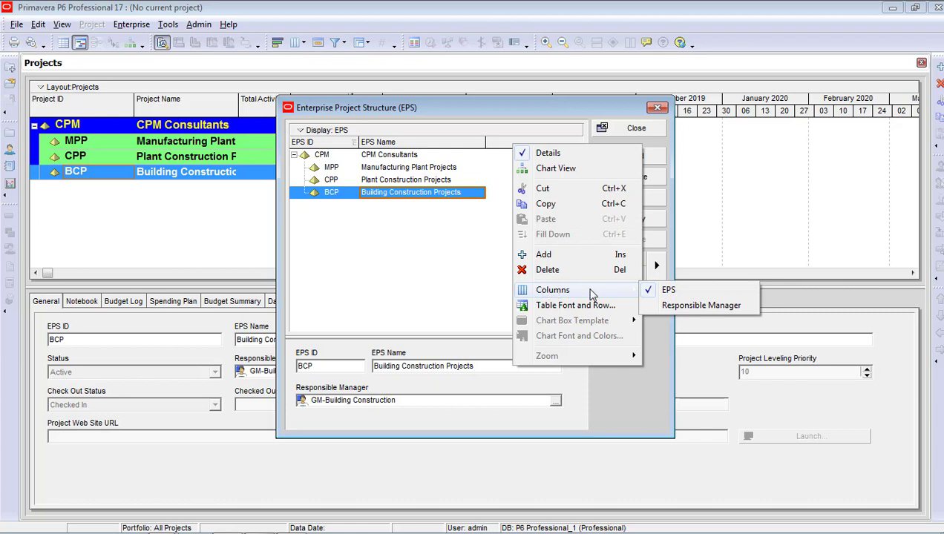
left_click(679, 305)
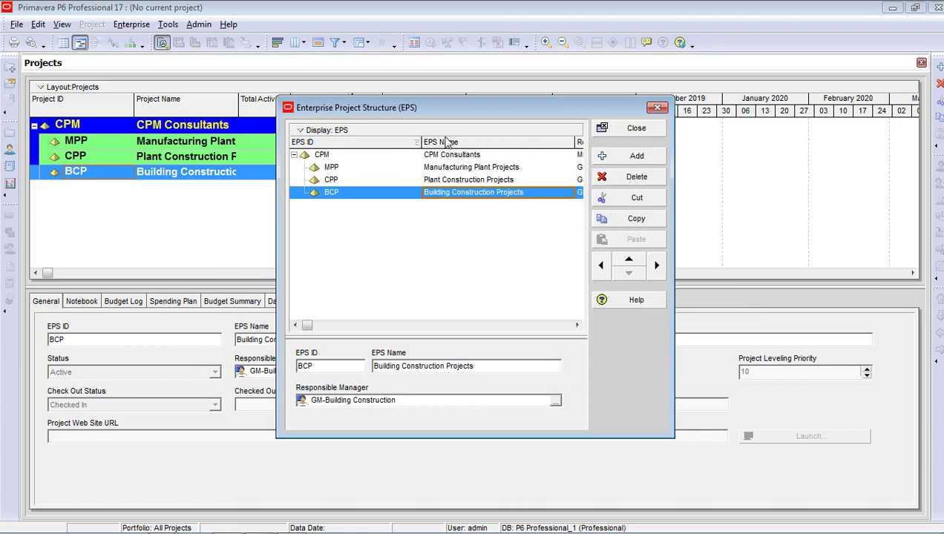
left_click_drag(420, 141, 359, 160)
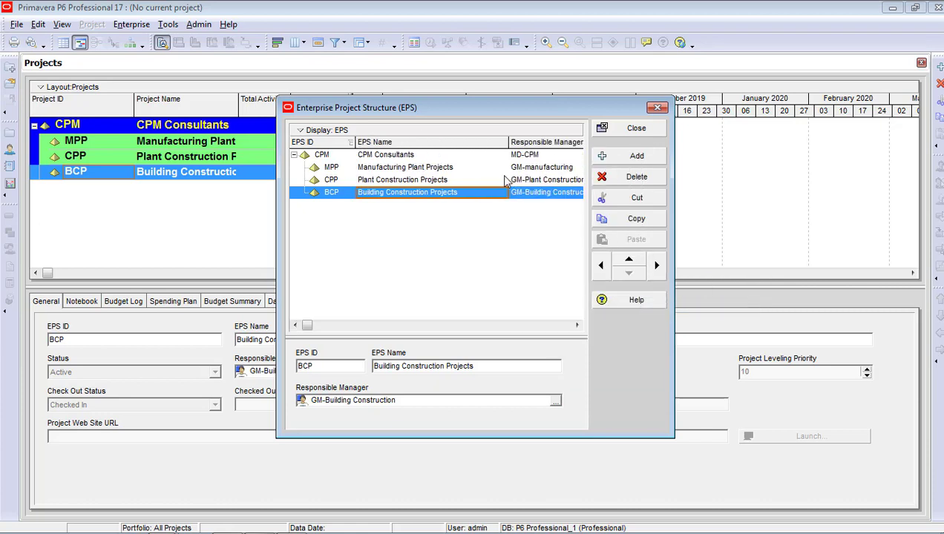
left_click_drag(509, 142, 471, 146)
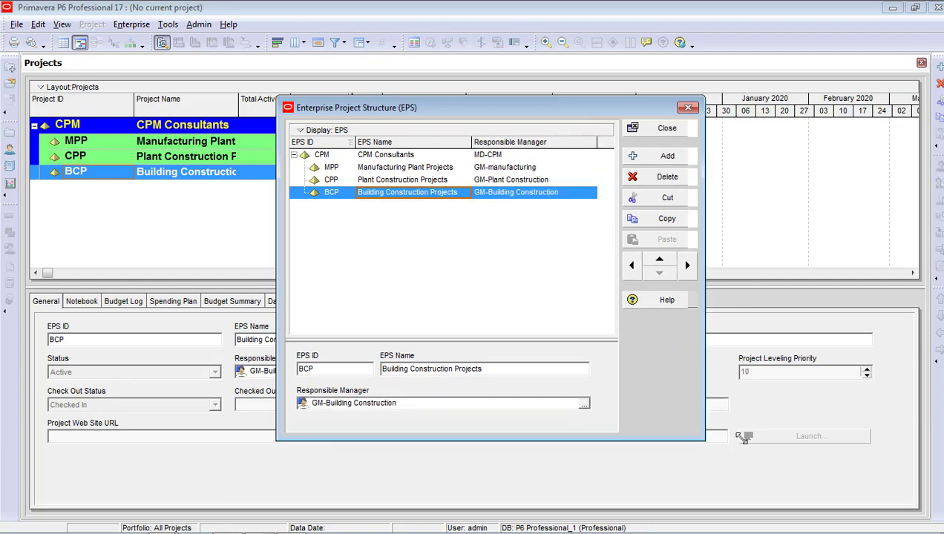